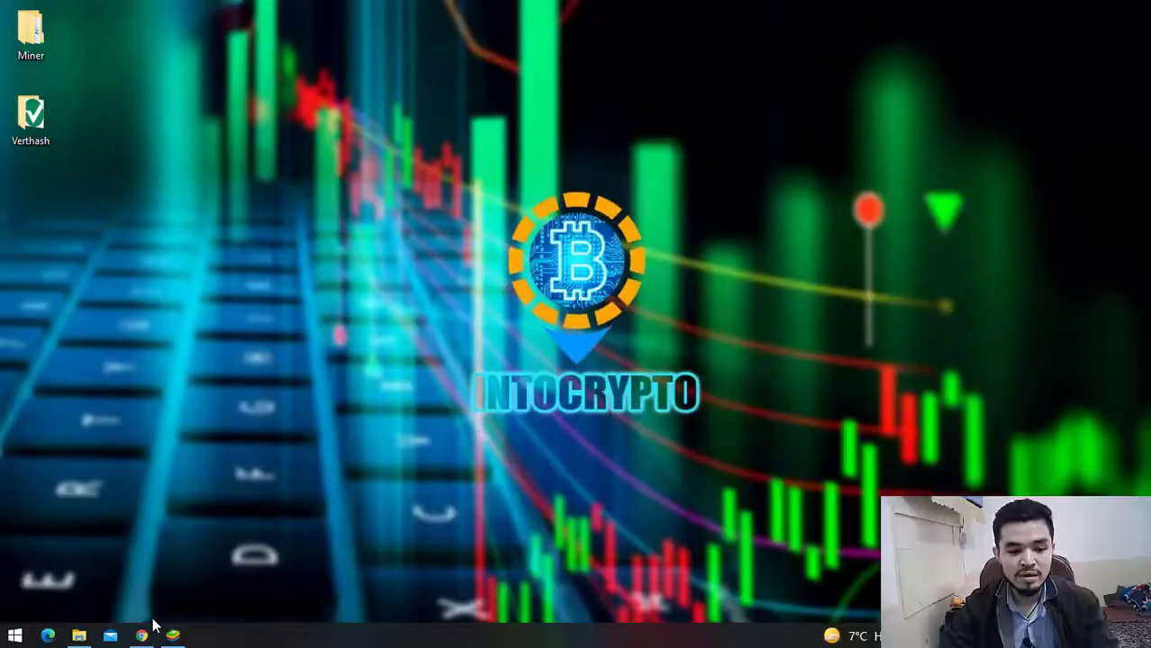
# - Leave the IntoCrypto YouTube channel page for the unMineable coins page in Chrome
pyautogui.click(144, 636)
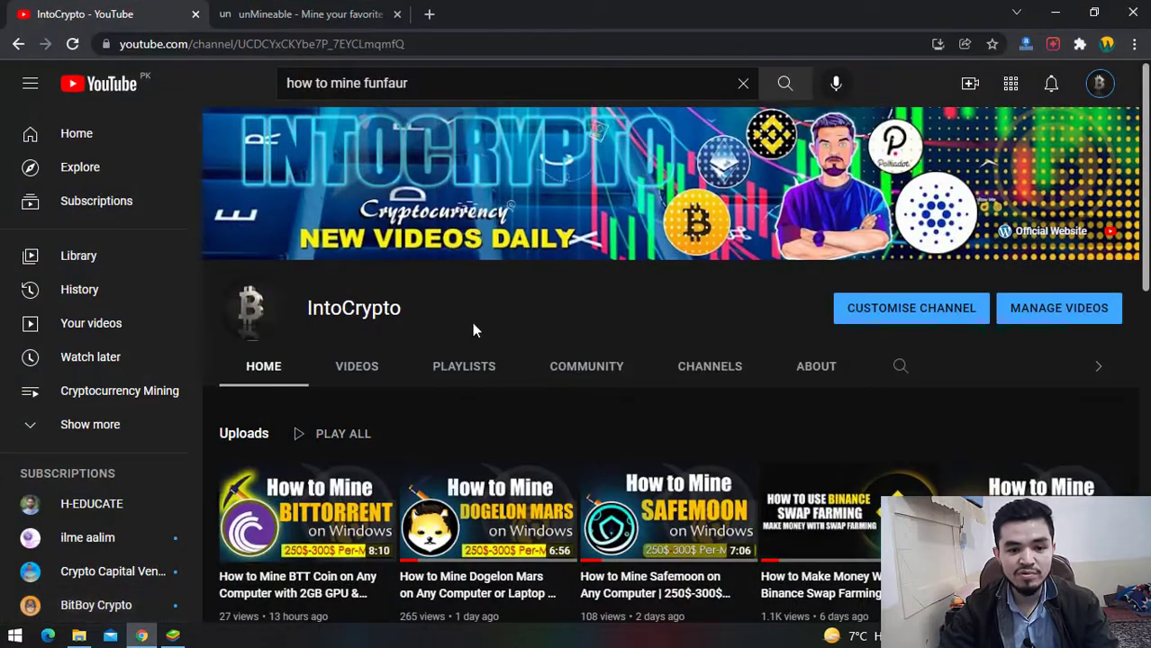
pyautogui.scroll(-1, 474, 316)
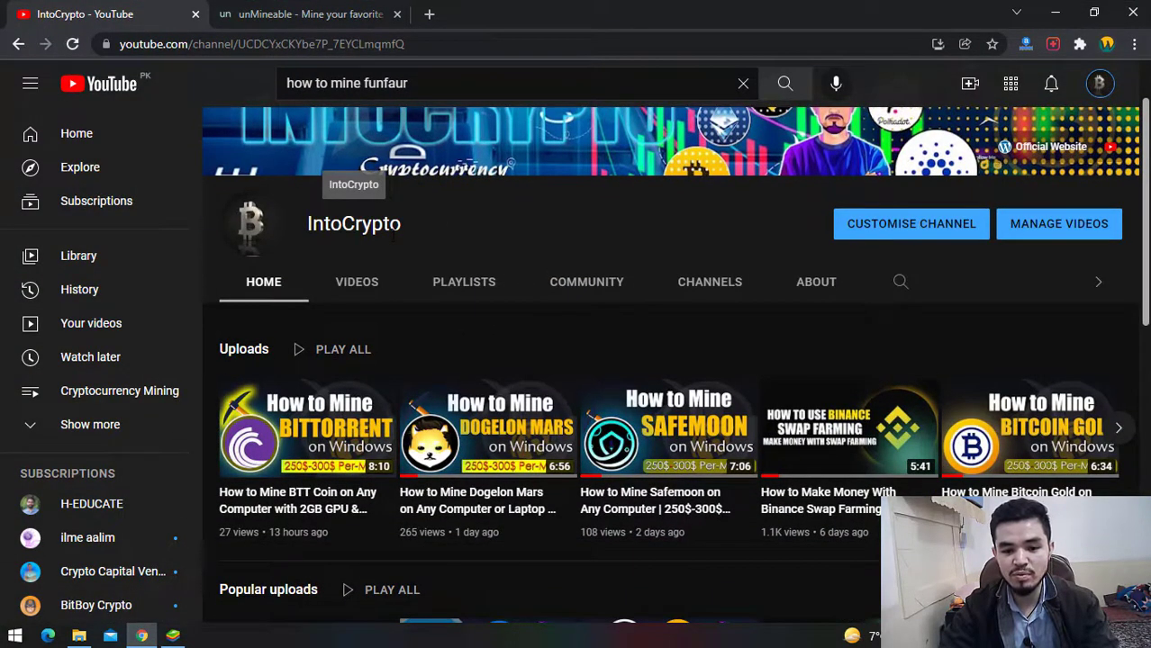
pyautogui.scroll(-3, 495, 303)
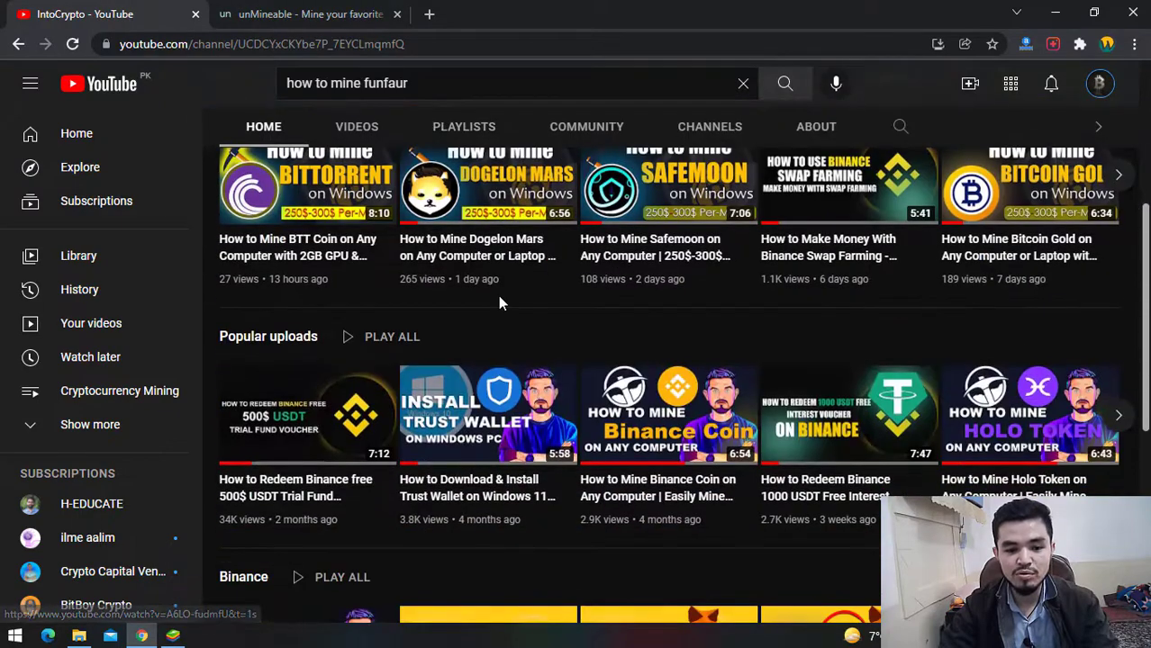
pyautogui.scroll(4, 498, 298)
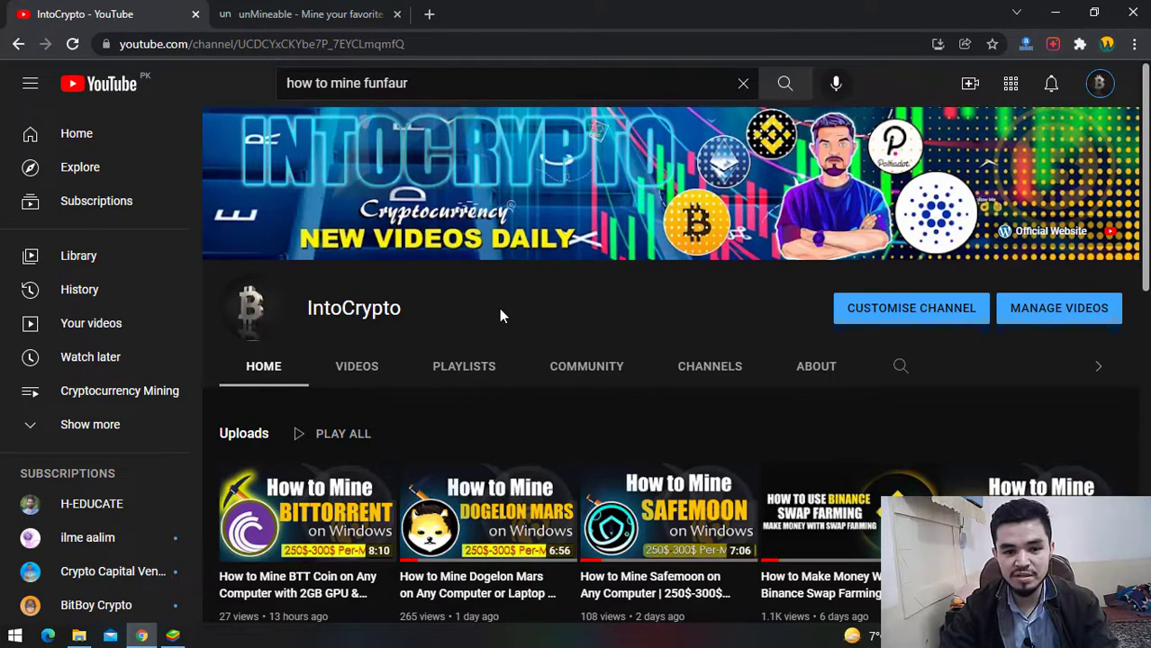
pyautogui.click(308, 20)
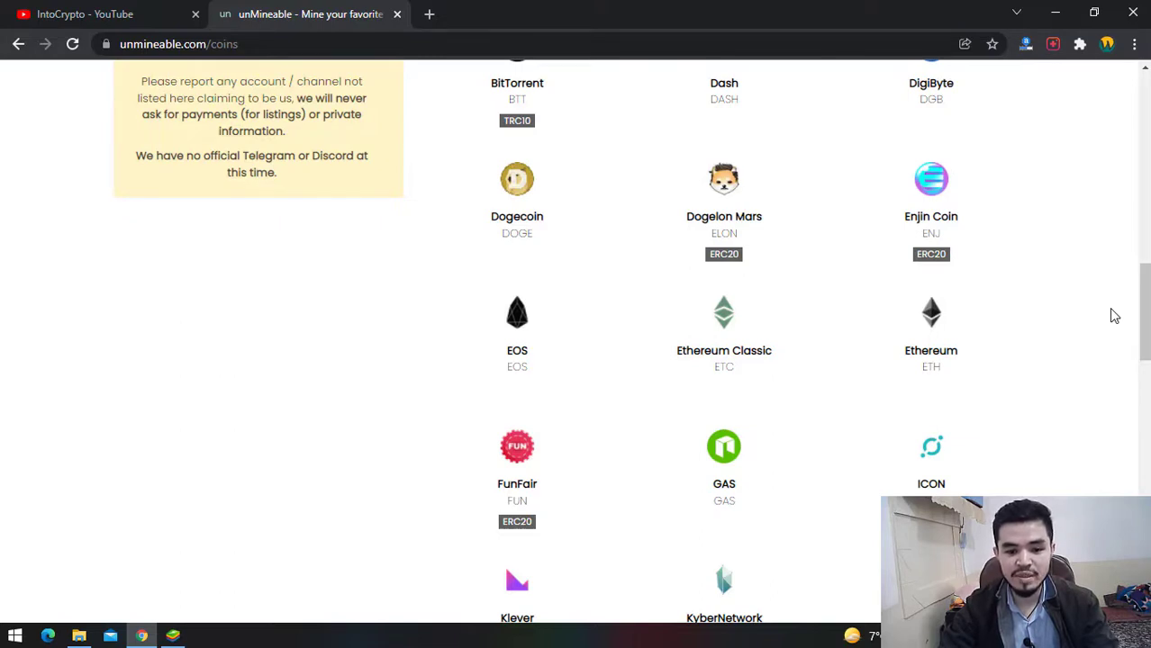
pyautogui.scroll(-1, 1114, 315)
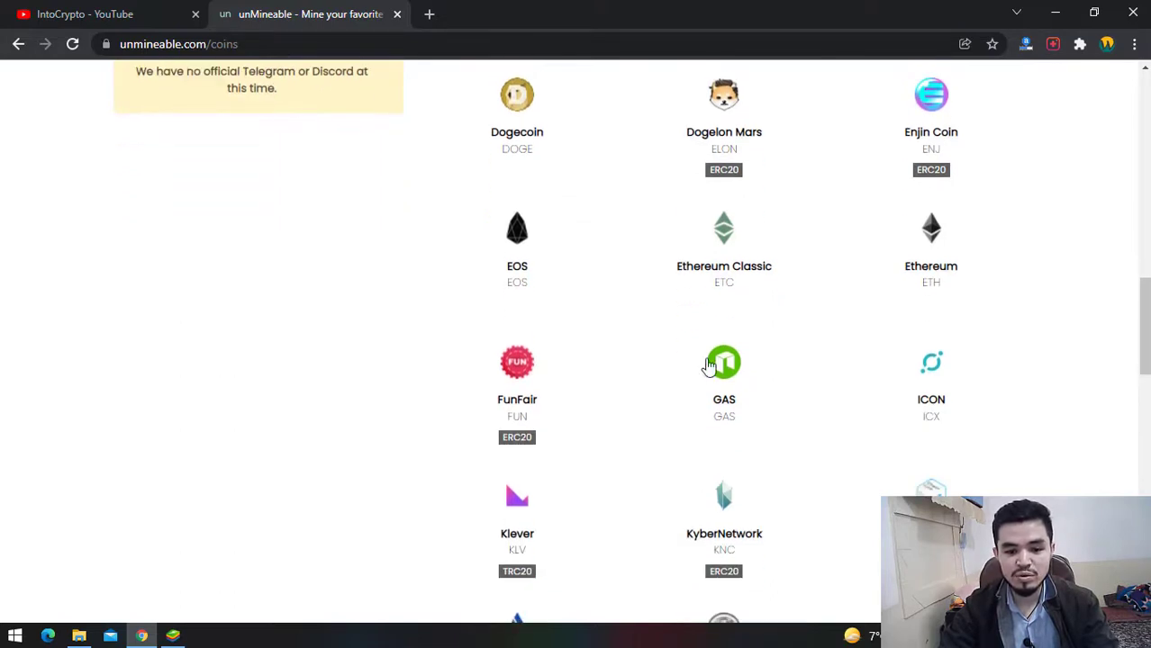
# - Minimize Chrome and create a folder named FUNTOKEN on the desktop via New > Folder
pyautogui.click(1055, 17)
pyautogui.rightClick(37, 200)
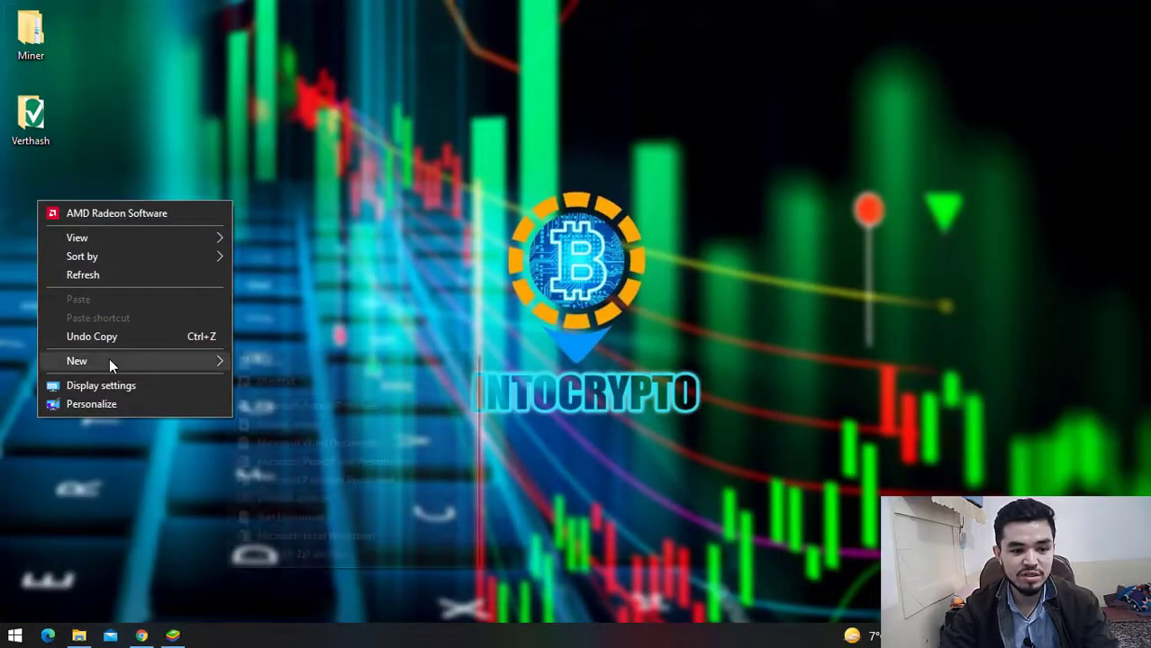
pyautogui.moveTo(109, 361)
pyautogui.click(289, 358)
pyautogui.write('FUNTOKEN')
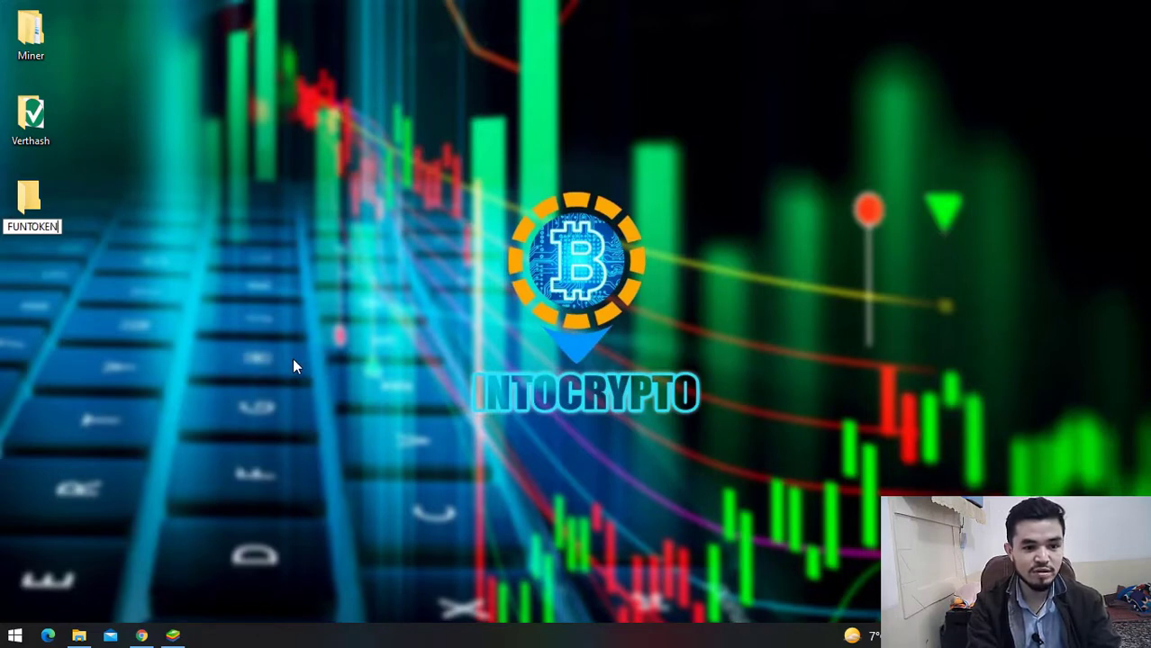
pyautogui.press('Return')
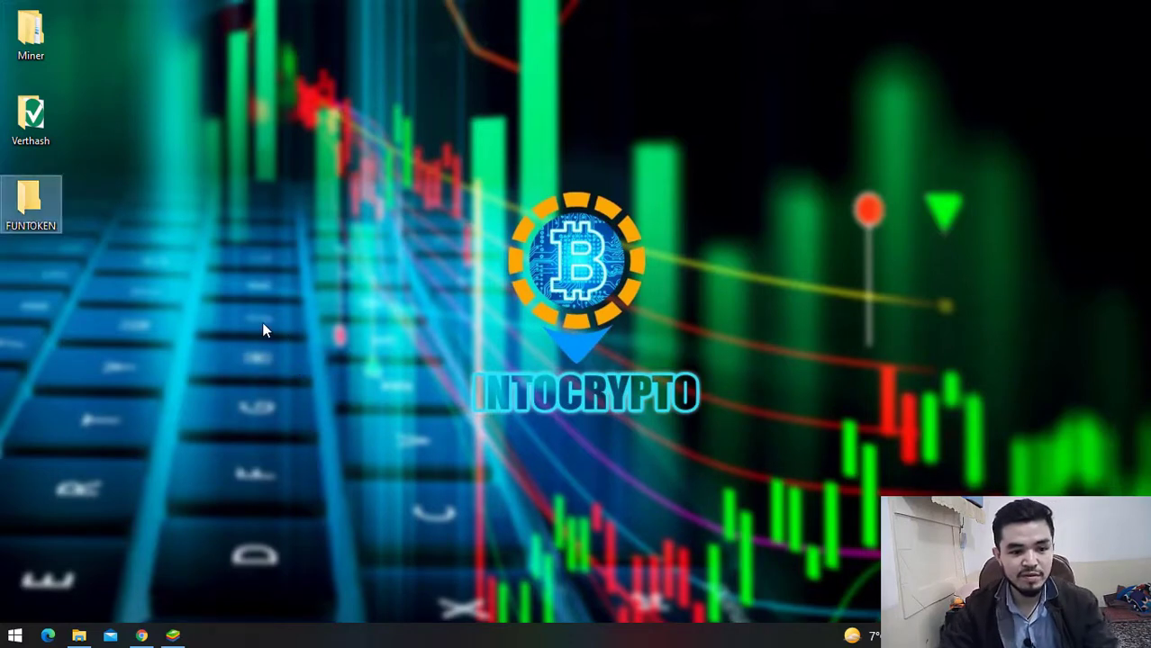
pyautogui.click(225, 305)
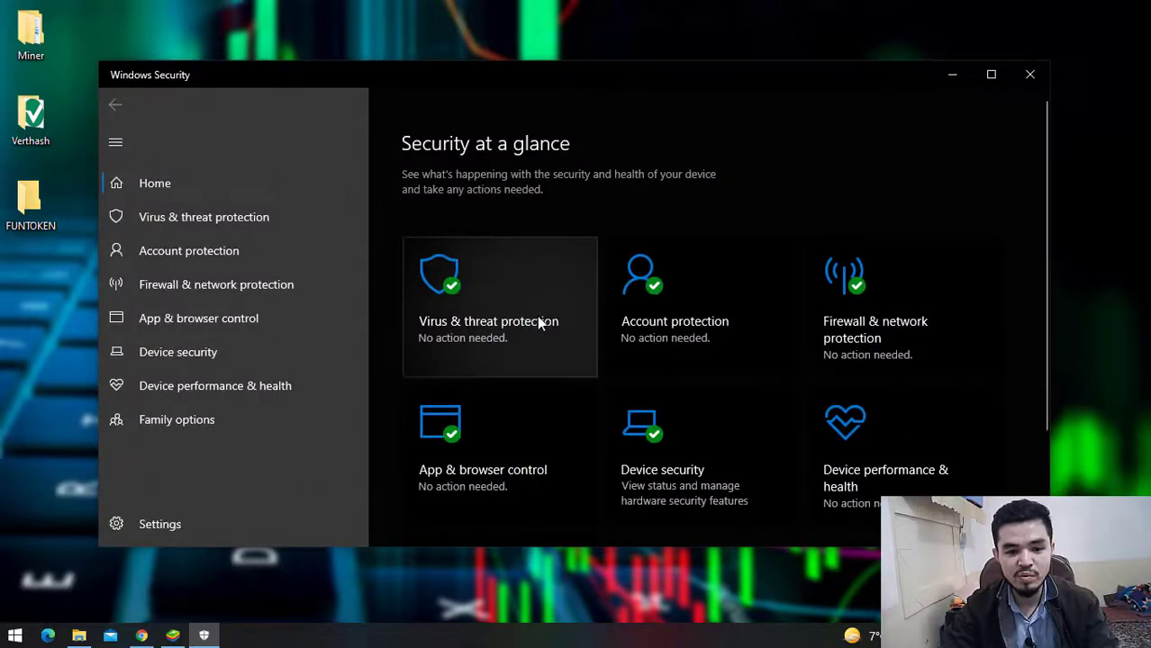
# - Go to Virus & threat protection settings and open the exclusions list
pyautogui.click(538, 324)
pyautogui.scroll(-5, 537, 315)
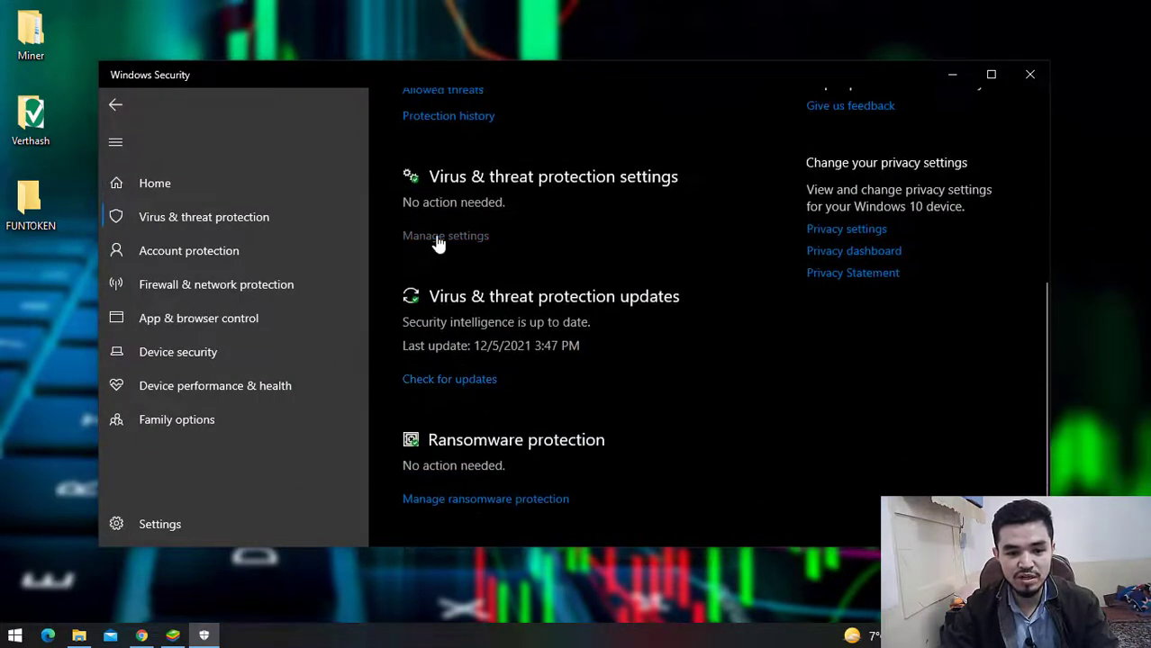
pyautogui.click(437, 239)
pyautogui.scroll(-10, 441, 324)
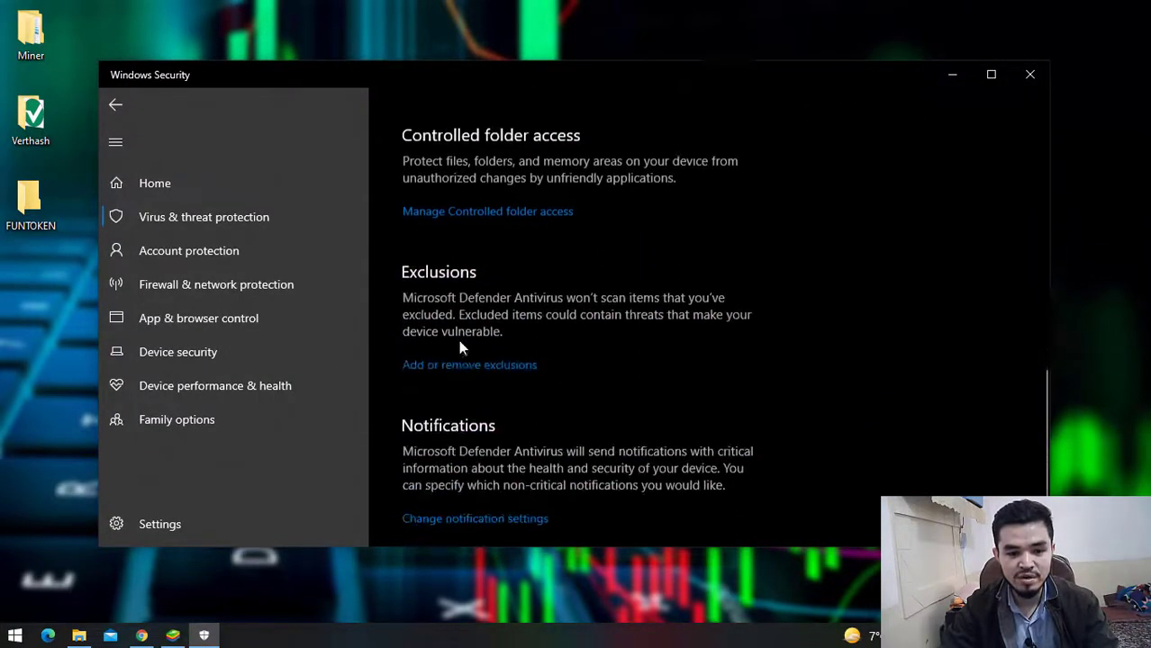
pyautogui.click(464, 363)
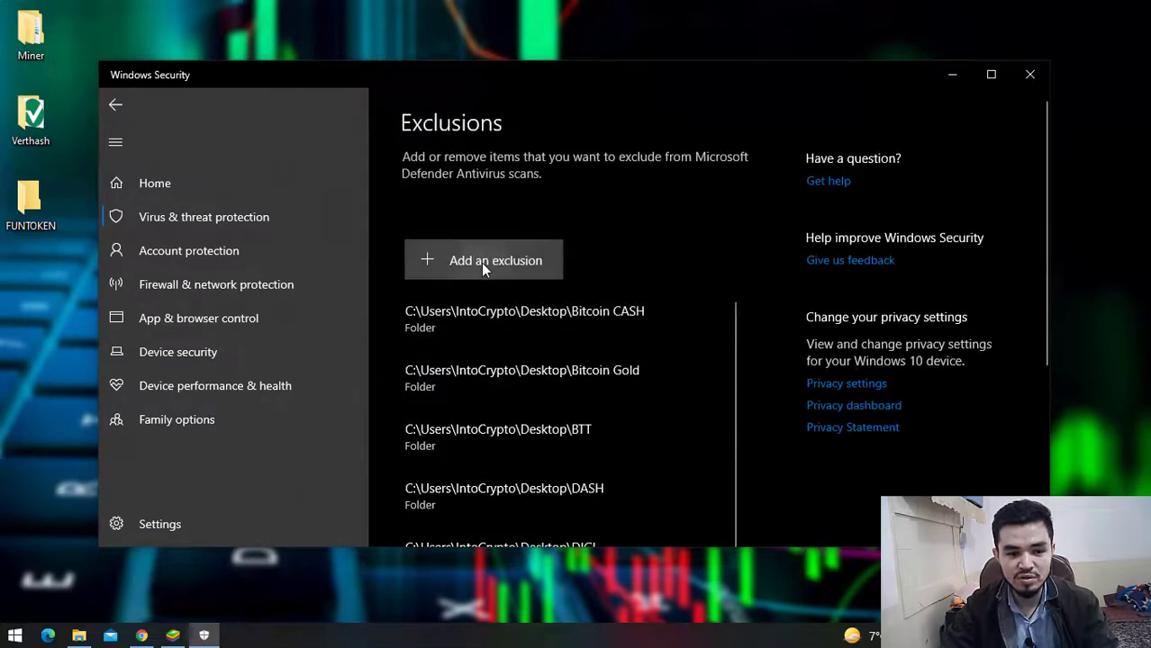
# - Add Desktop\FUNTOKEN as a folder exclusion in Microsoft Defender
pyautogui.click(481, 263)
pyautogui.click(488, 317)
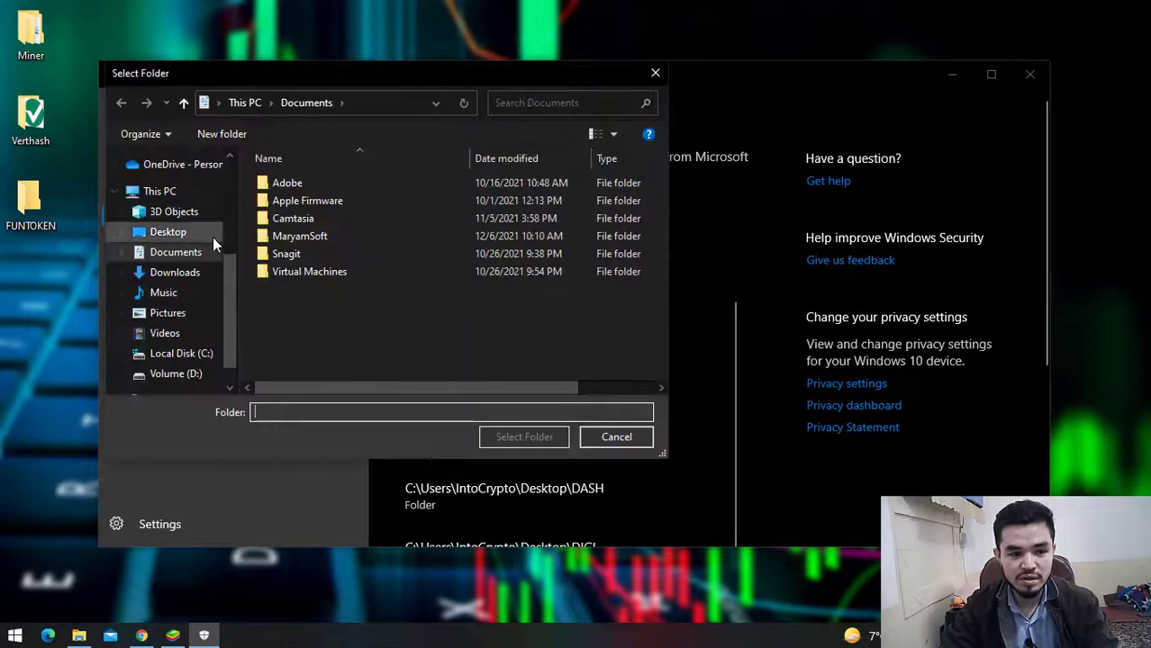
pyautogui.click(213, 236)
pyautogui.doubleClick(294, 217)
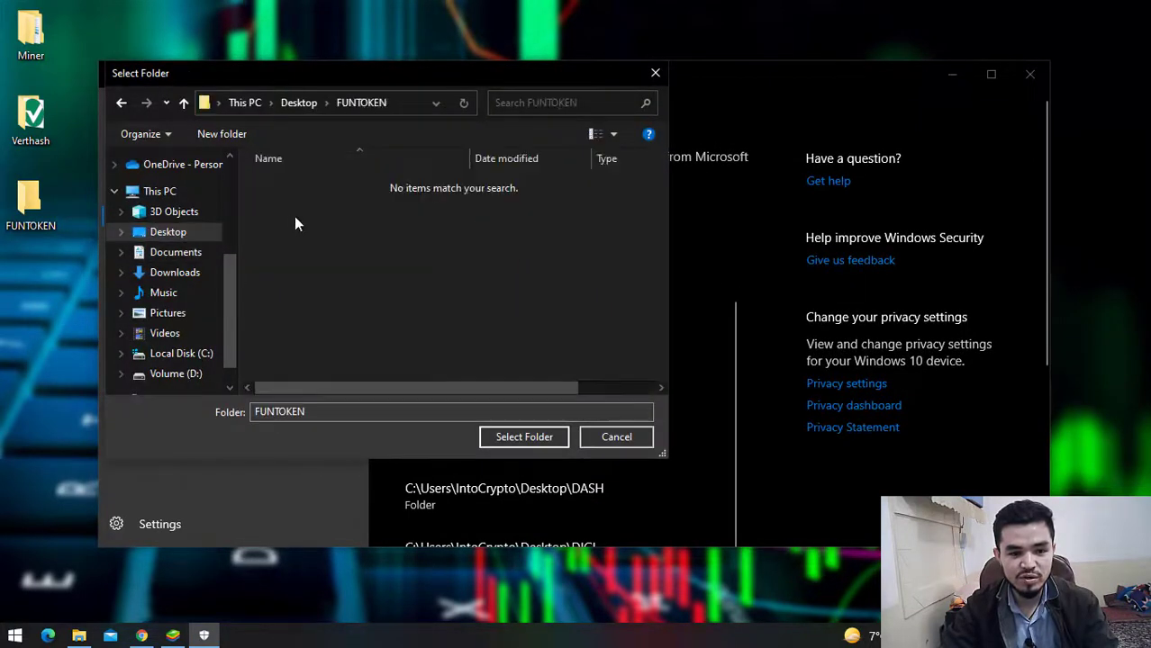
pyautogui.click(507, 437)
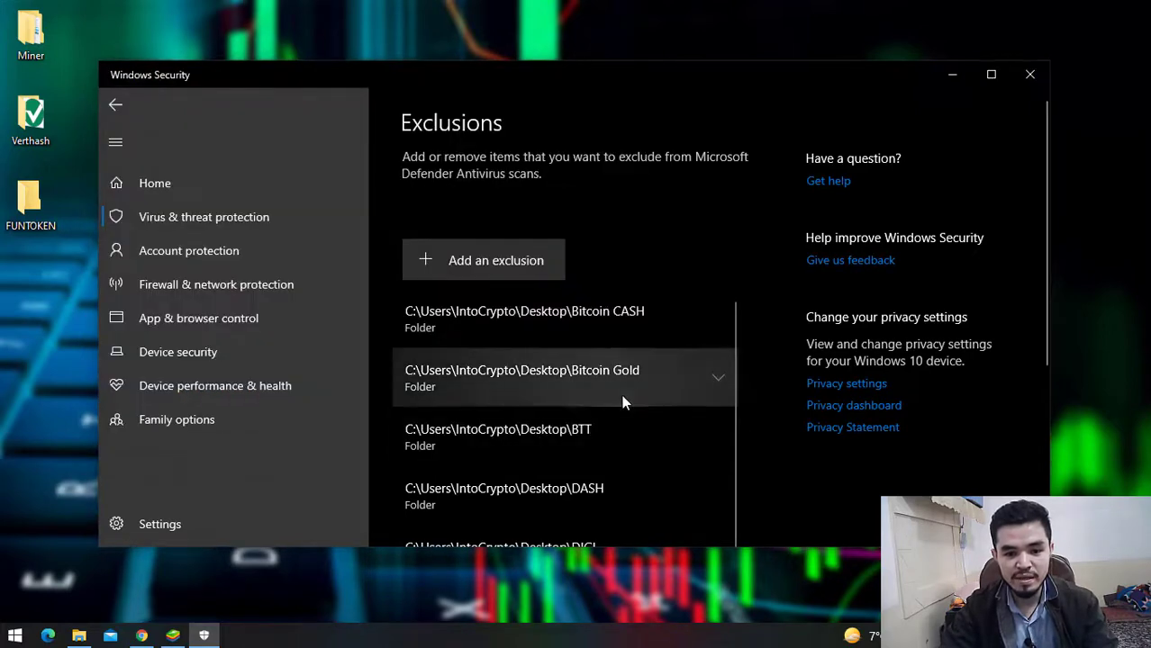
pyautogui.scroll(-5, 724, 370)
pyautogui.scroll(5, 705, 378)
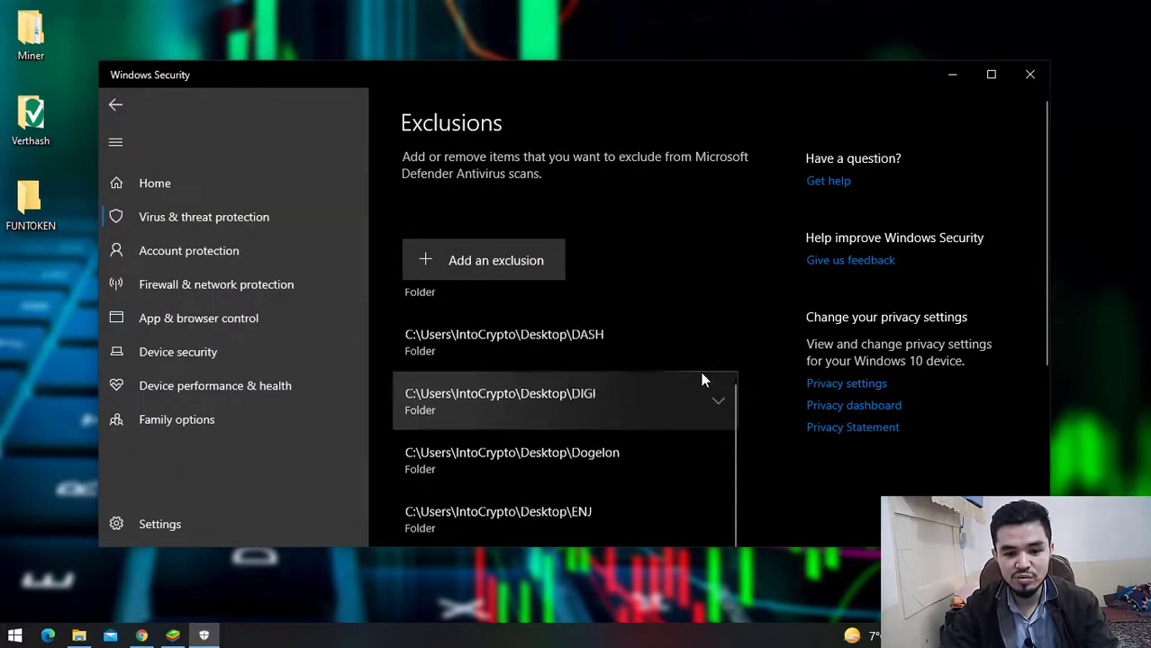
# - Close the Windows Security window
pyautogui.click(1028, 76)
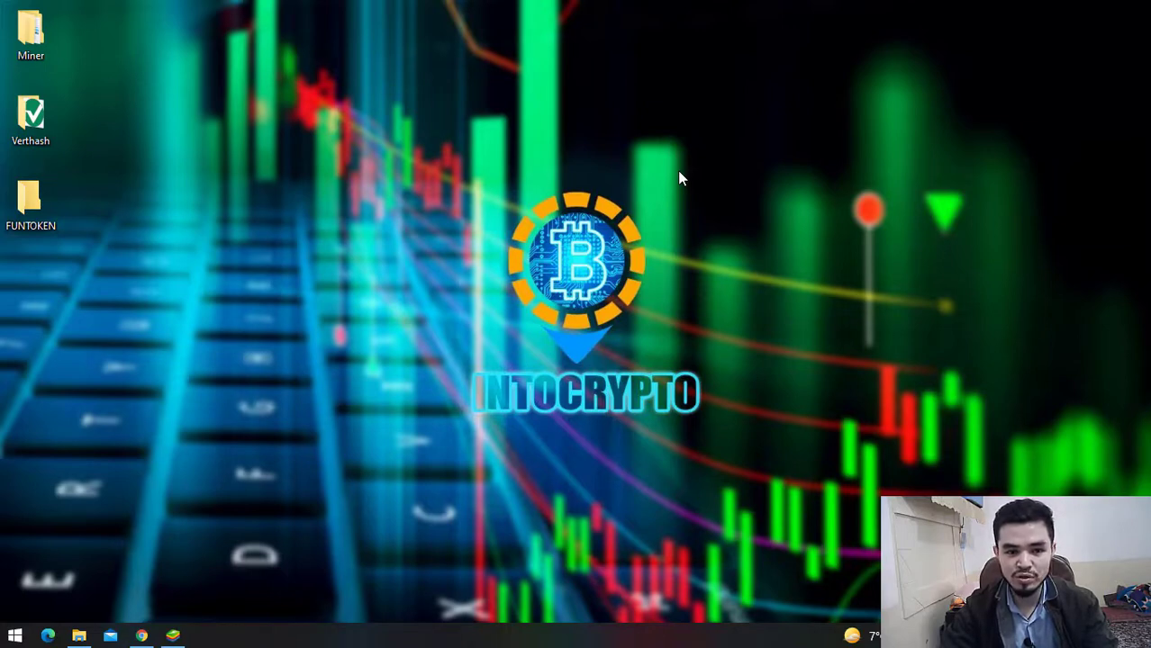
# - From unMineable's Download page, send the v1.1.0-beta-mfi miner-files download to IDM
pyautogui.click(157, 634)
pyautogui.scroll(10, 313, 419)
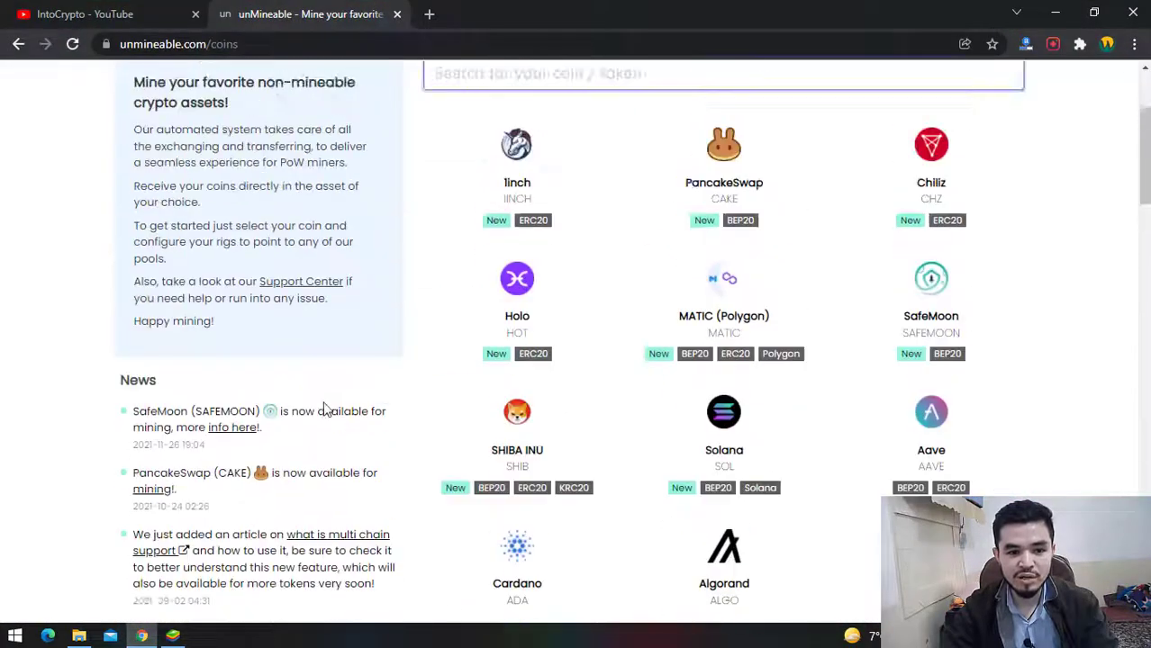
pyautogui.scroll(2, 326, 360)
pyautogui.click(334, 216)
pyautogui.scroll(-1, 360, 289)
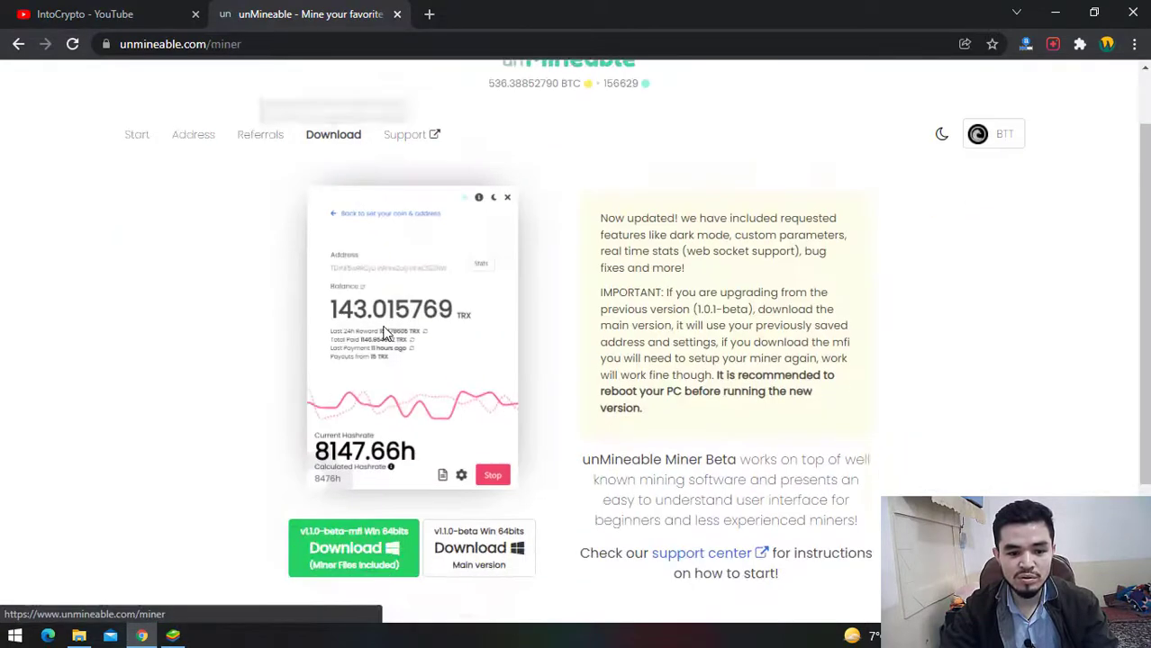
pyautogui.scroll(-2, 382, 352)
pyautogui.rightClick(371, 368)
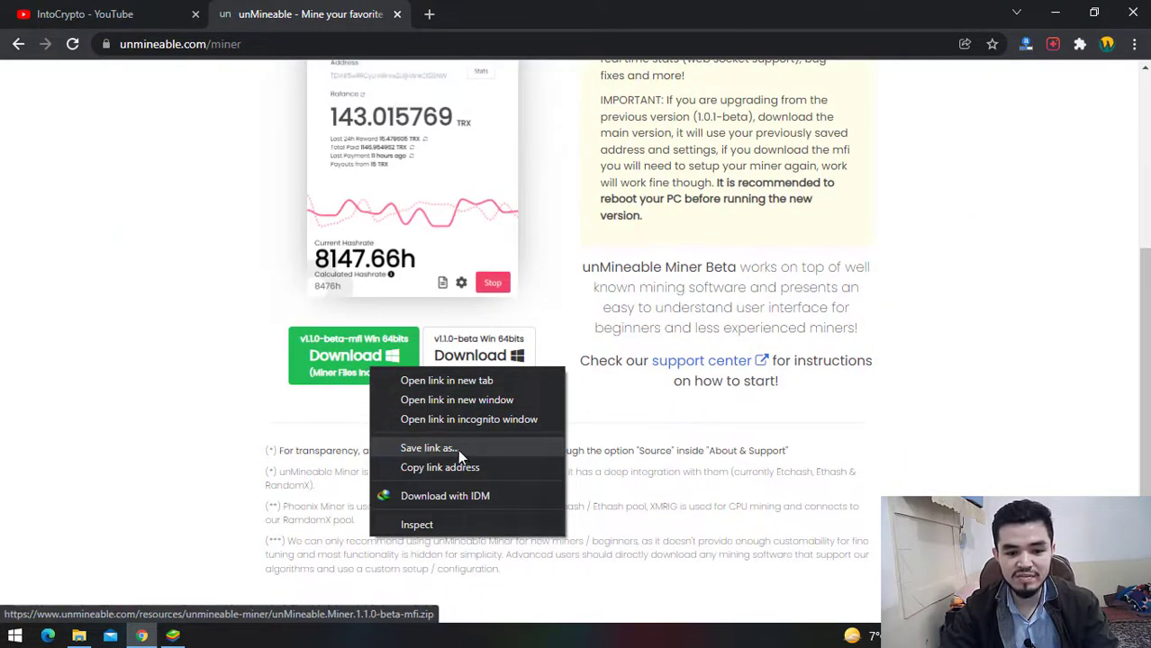
pyautogui.click(511, 499)
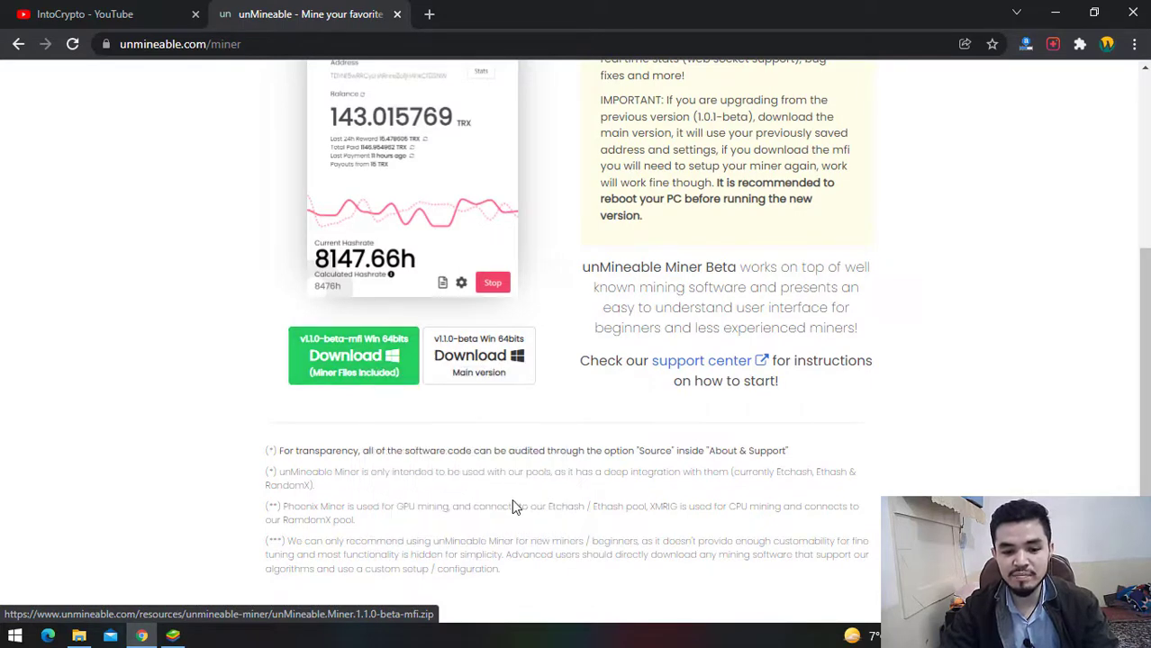
# - Save unMineable.Miner.1.1.0-beta-mfi.zip to Desktop\FUNTOKEN and start the IDM download
pyautogui.click(716, 297)
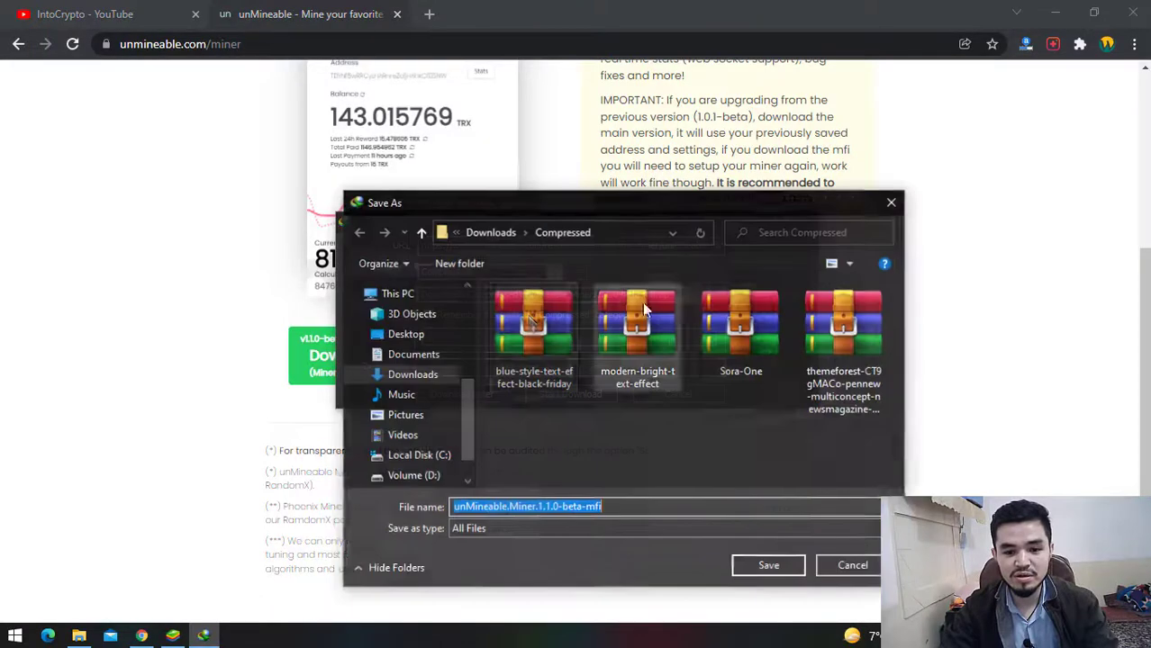
pyautogui.click(426, 335)
pyautogui.doubleClick(527, 329)
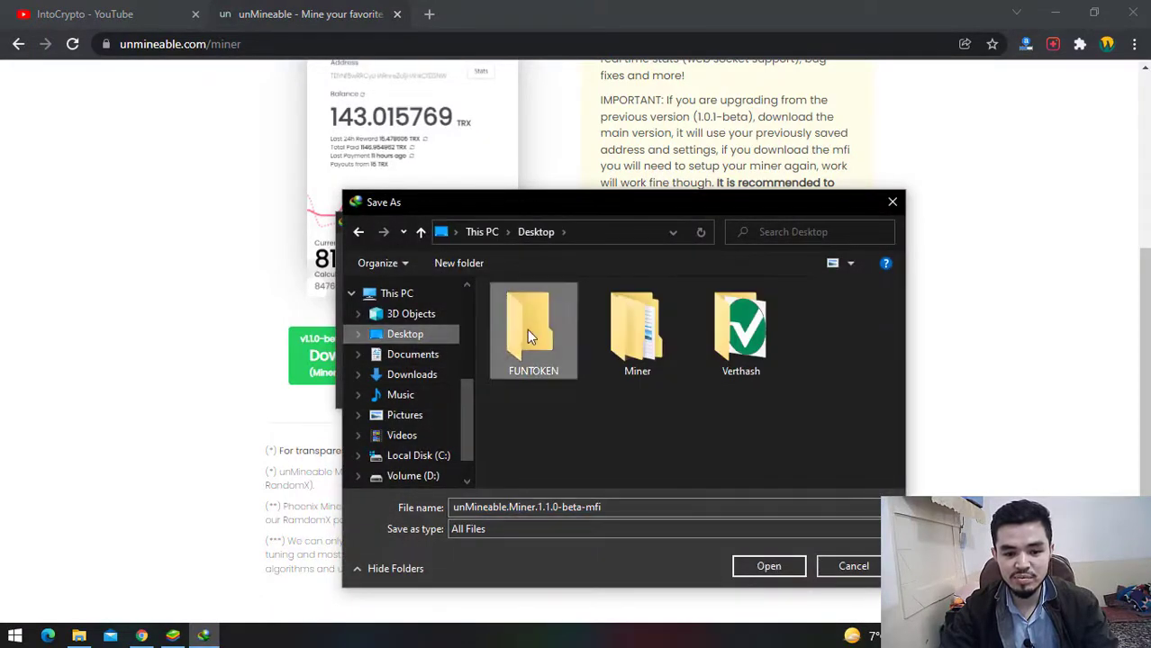
pyautogui.click(771, 567)
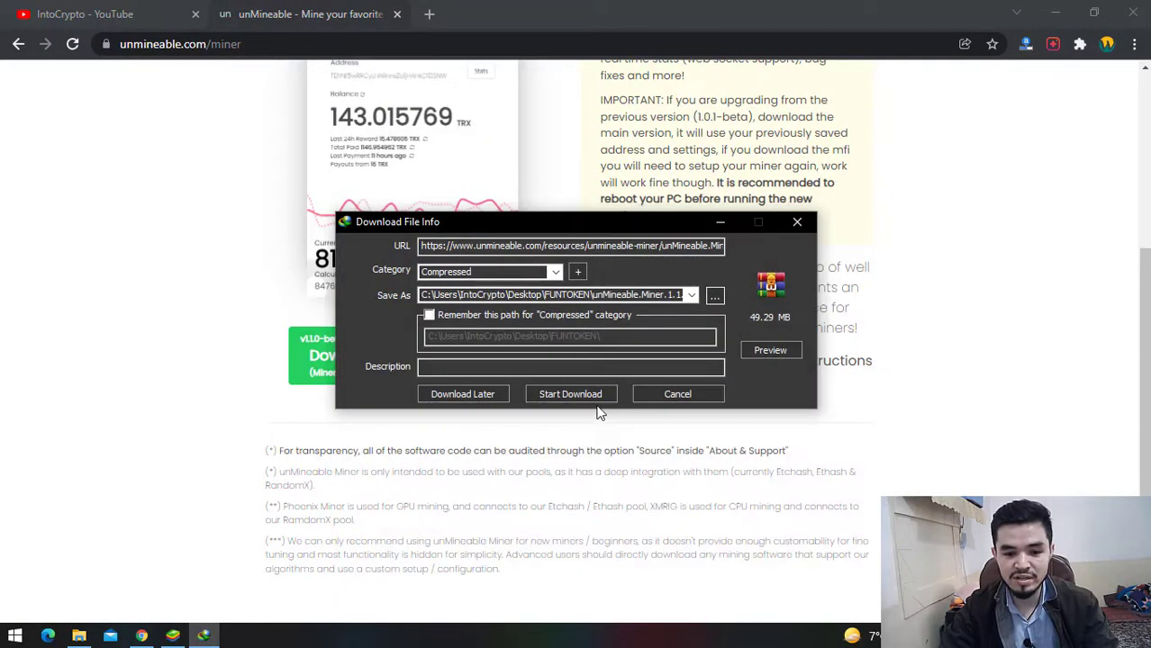
pyautogui.click(597, 397)
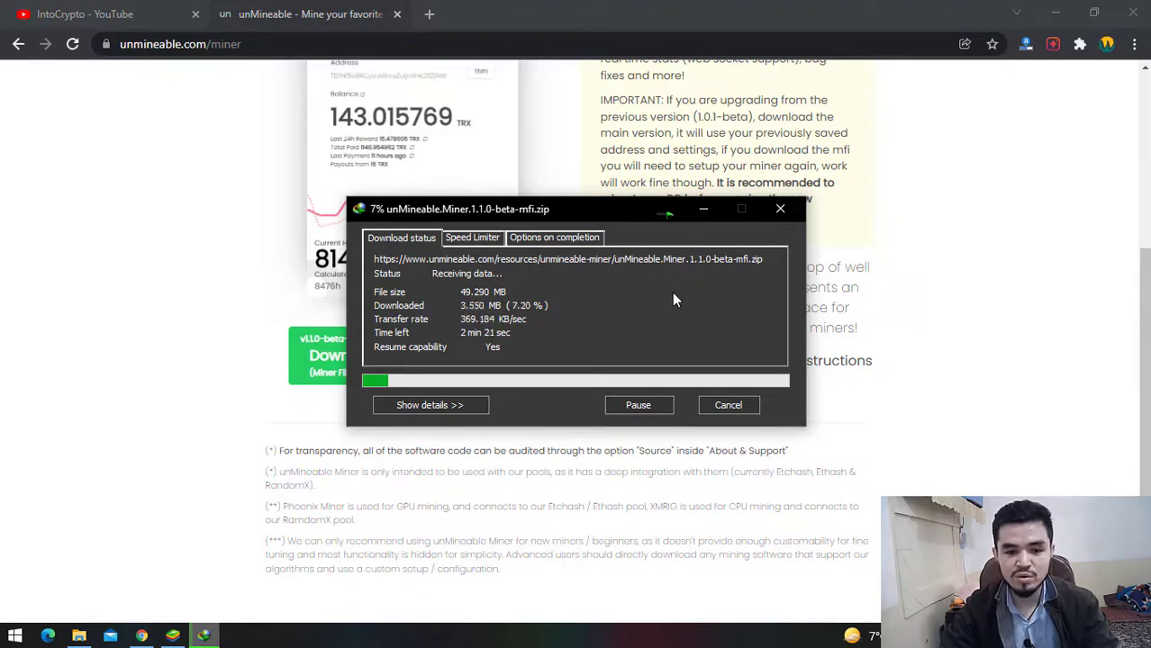
# - Cancel the IDM download, copy the miner zip from the Miner folder, then open FUNTOKEN
pyautogui.click(736, 403)
pyautogui.click(1054, 15)
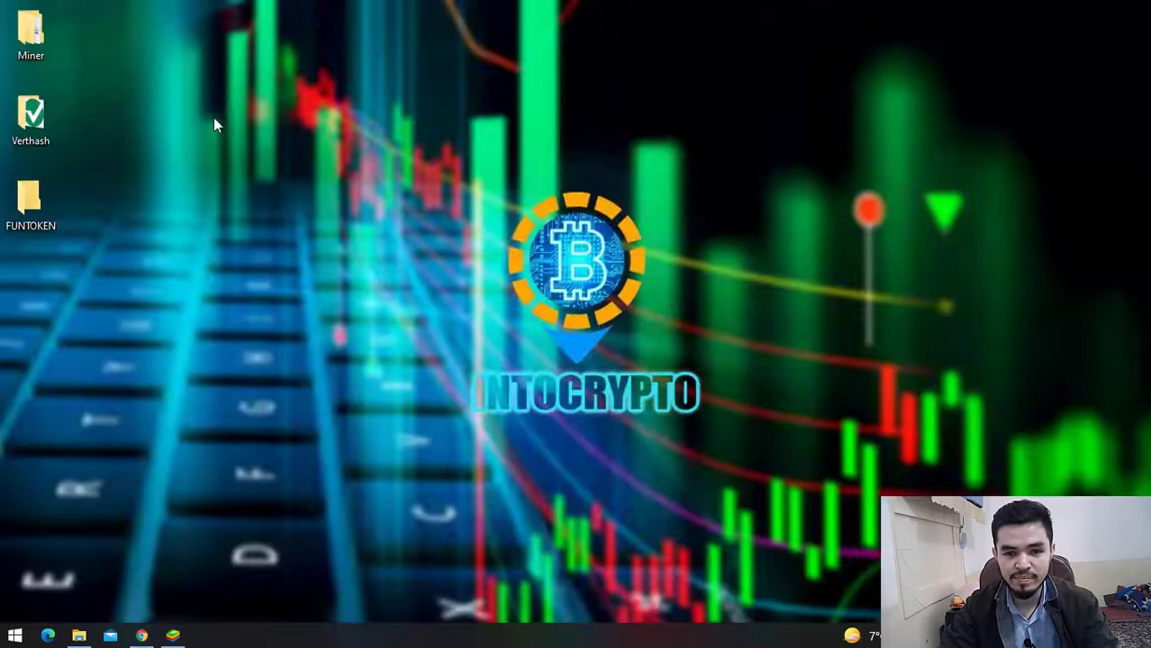
pyautogui.doubleClick(43, 56)
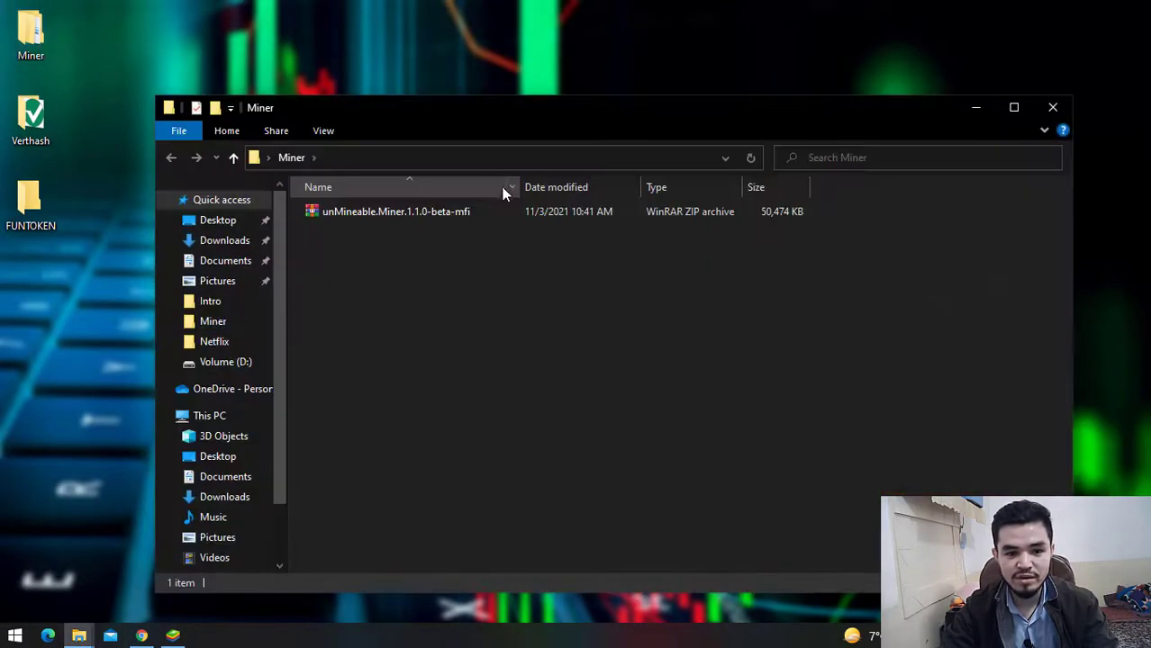
pyautogui.rightClick(487, 214)
pyautogui.click(527, 486)
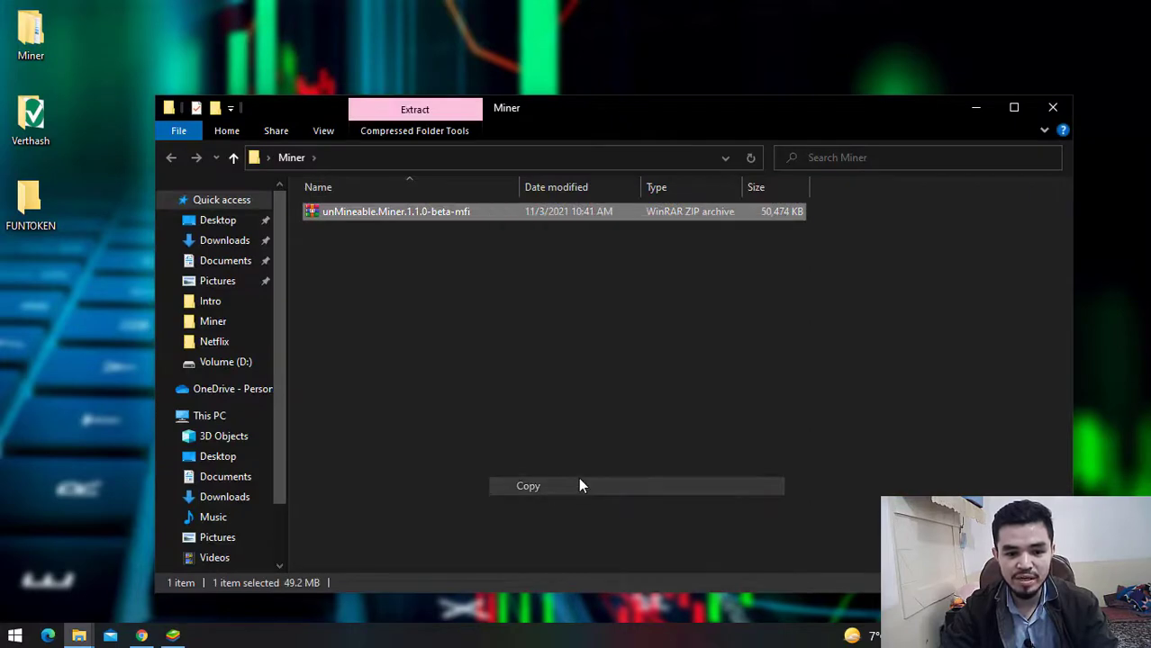
pyautogui.click(1053, 107)
pyautogui.doubleClick(31, 200)
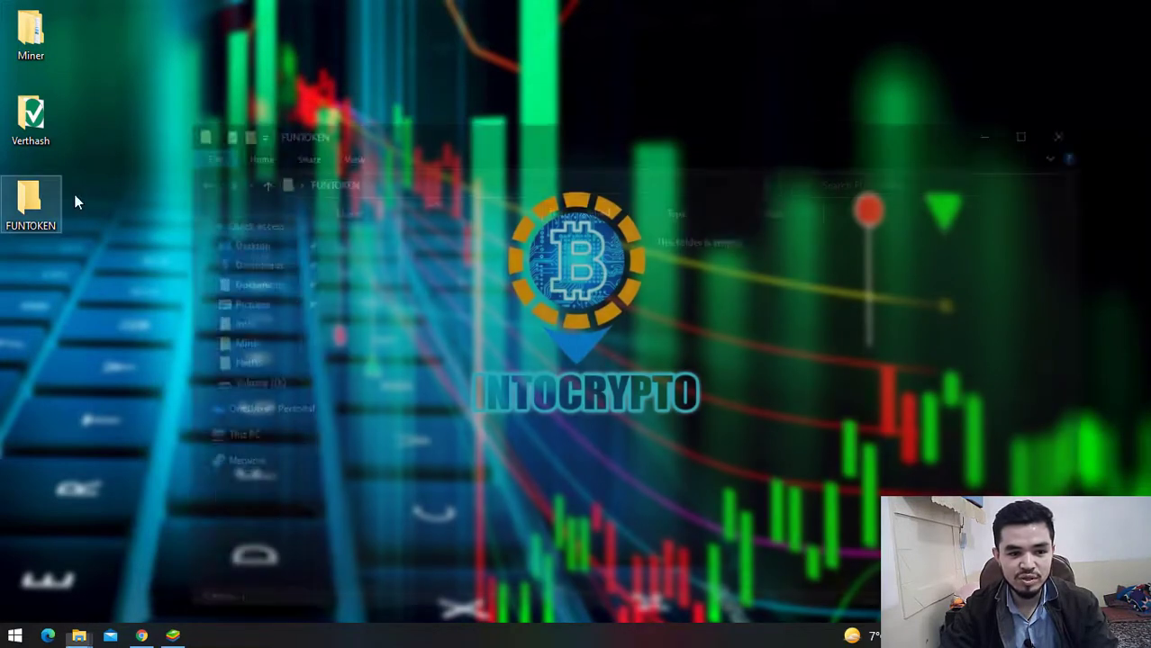
# - Paste the unMineable miner zip into FUNTOKEN and extract it there
pyautogui.rightClick(446, 272)
pyautogui.click(511, 411)
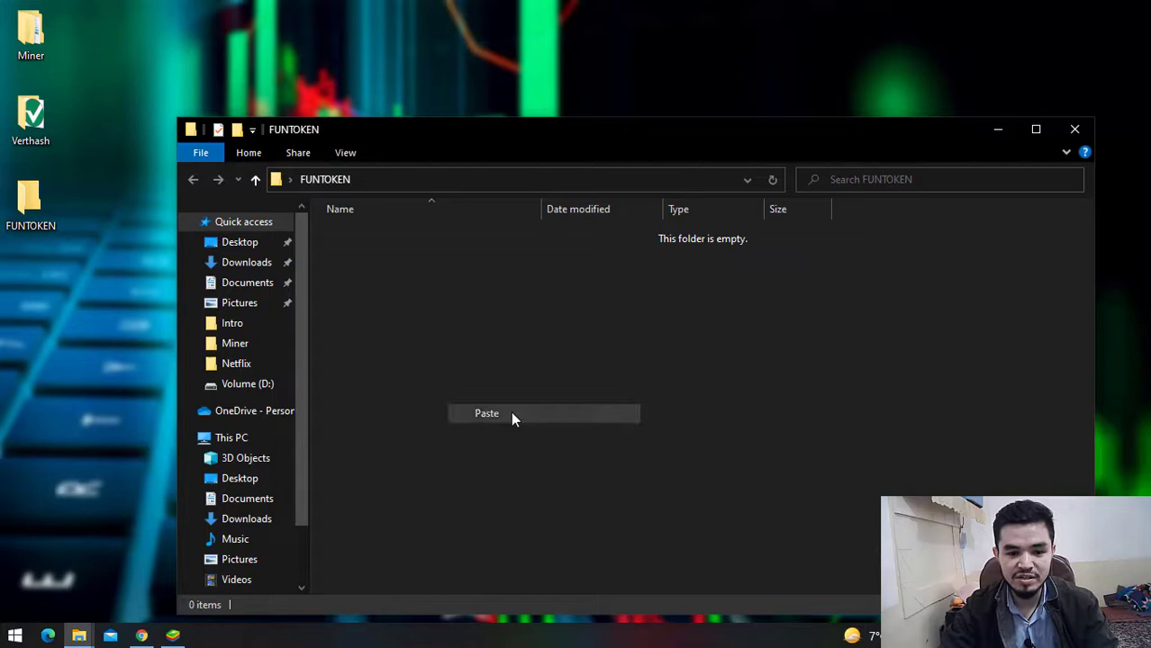
pyautogui.rightClick(435, 236)
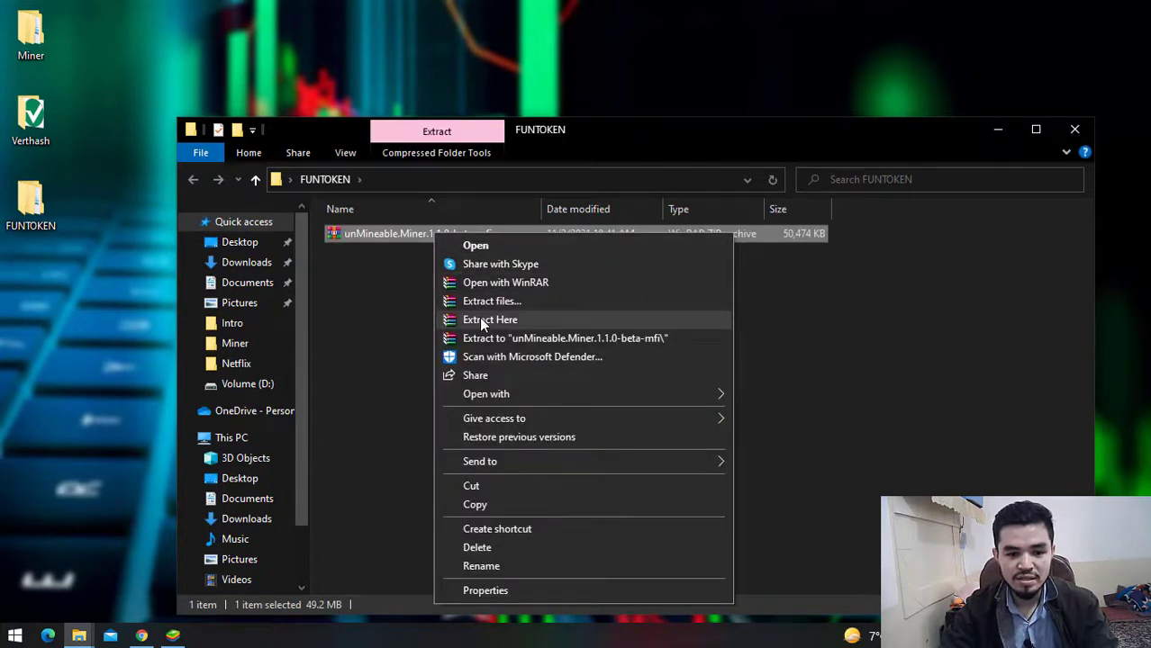
pyautogui.click(479, 319)
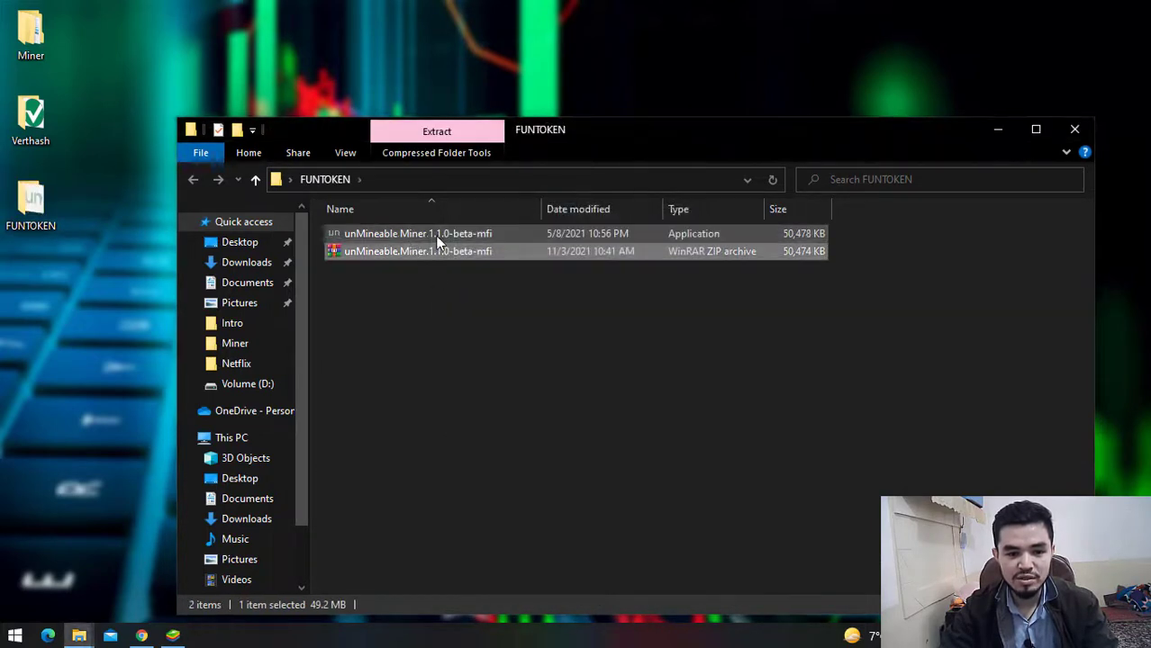
# - Launch the extracted unMineable Miner 1.1.0-beta-mfi app and minimise the FUNTOKEN window
pyautogui.click(442, 235)
pyautogui.moveTo(533, 134); pyautogui.dragTo(497, 92)
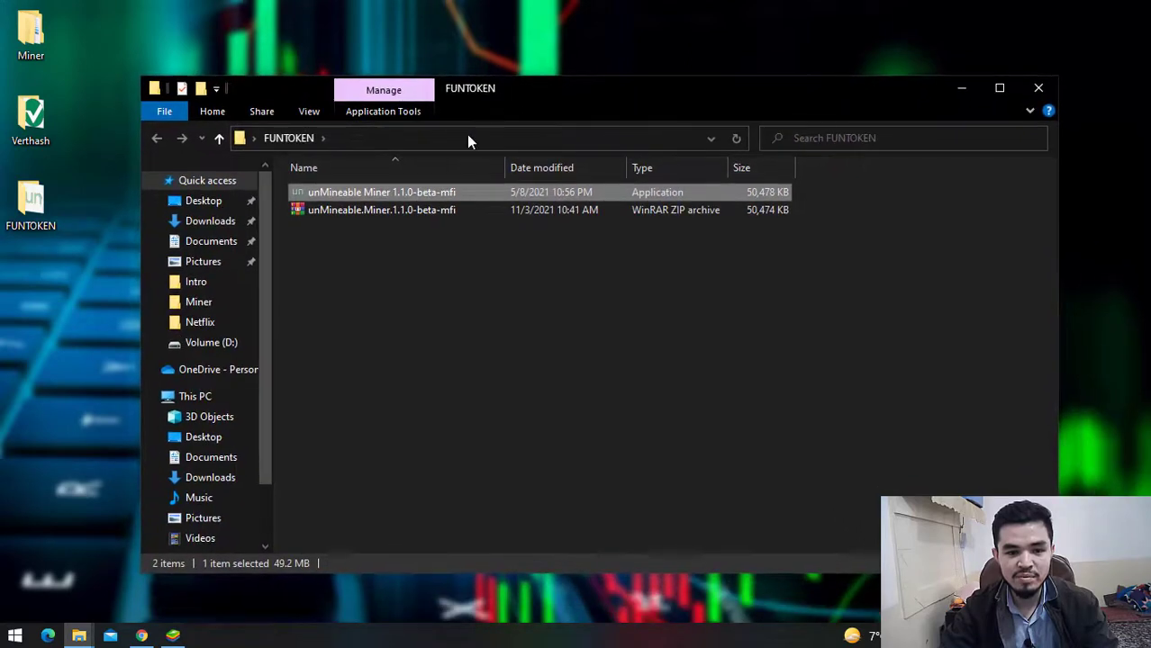
pyautogui.click(961, 88)
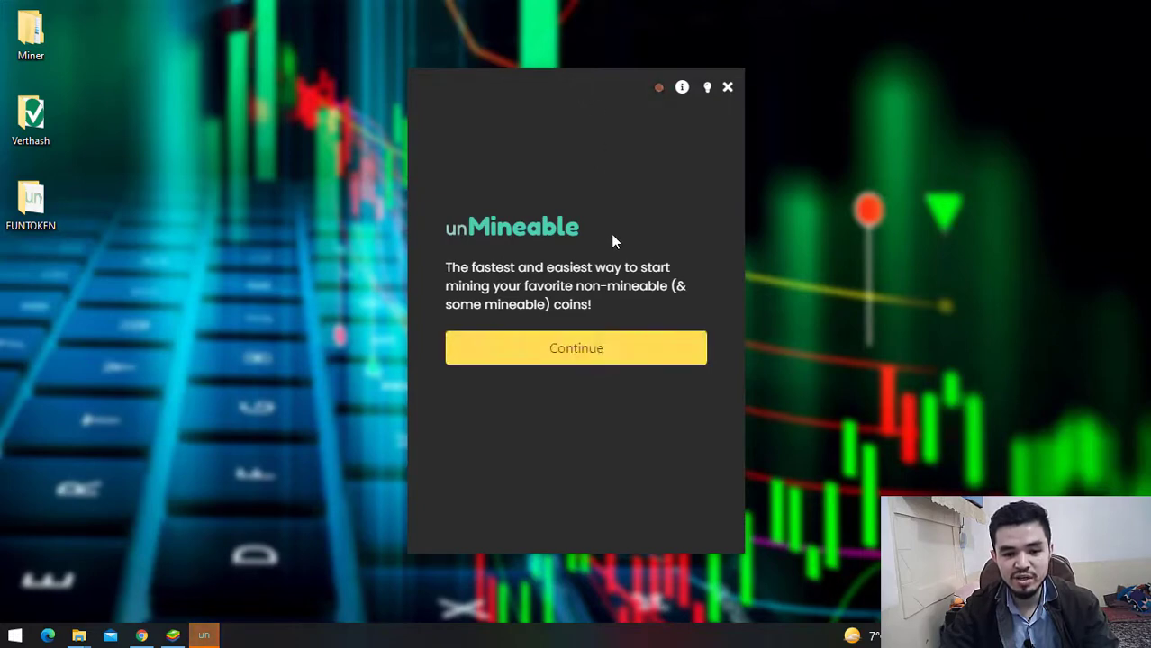
# - Choose CPU mining and select FunFair by filtering the coin list for 'fun'
pyautogui.click(602, 351)
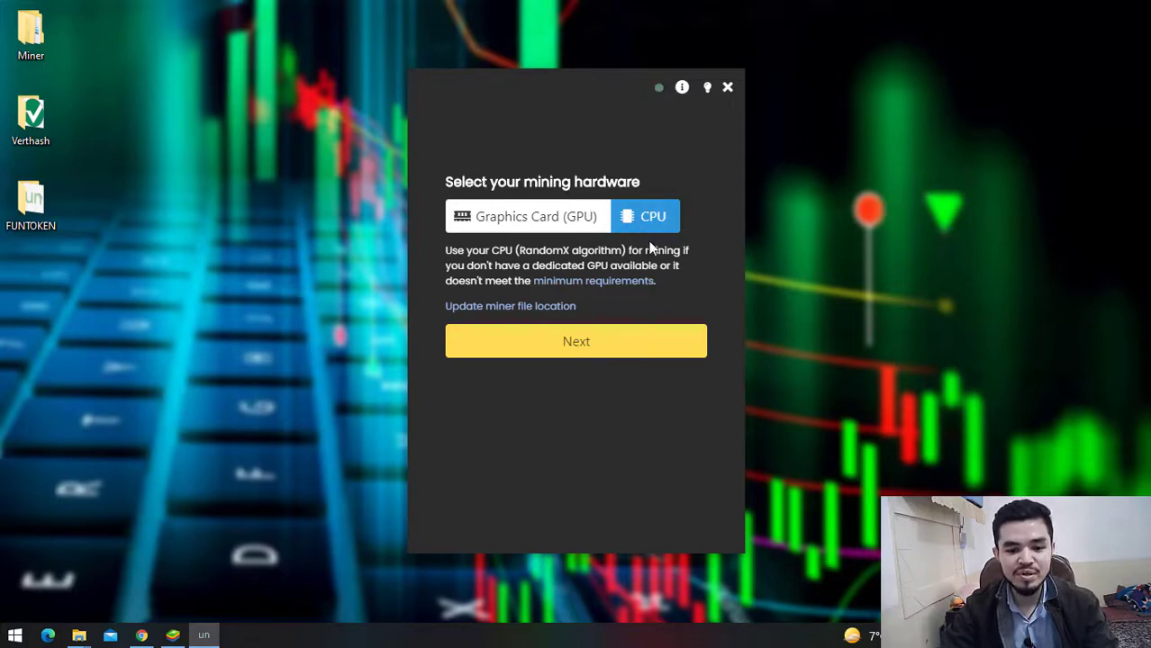
pyautogui.click(624, 343)
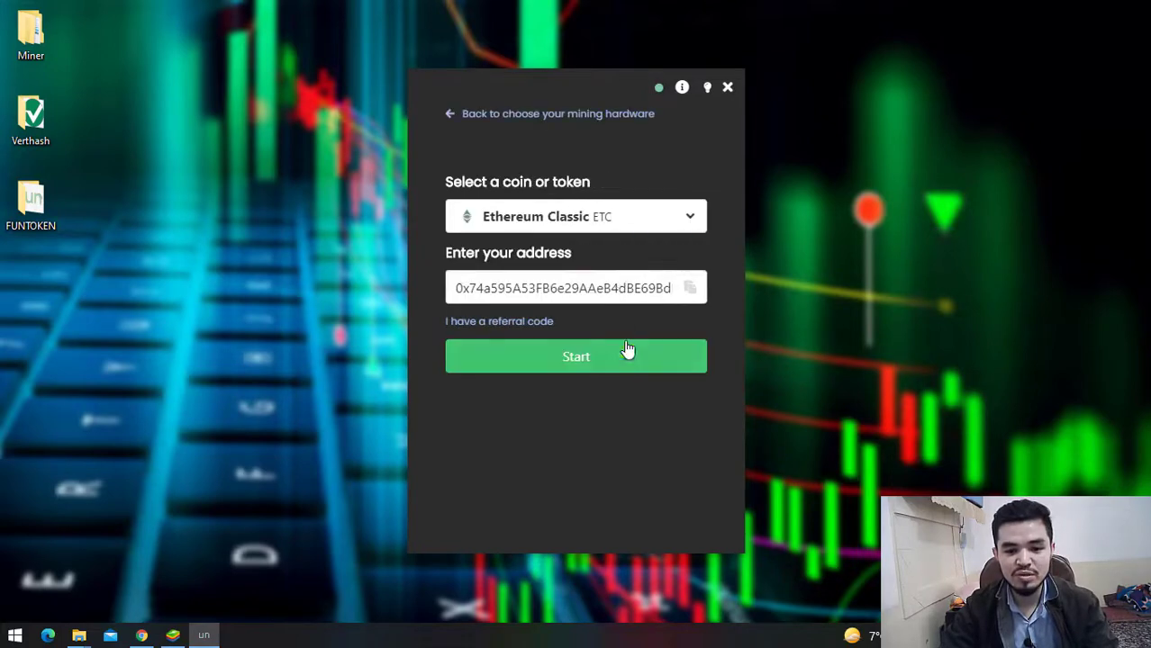
pyautogui.click(631, 225)
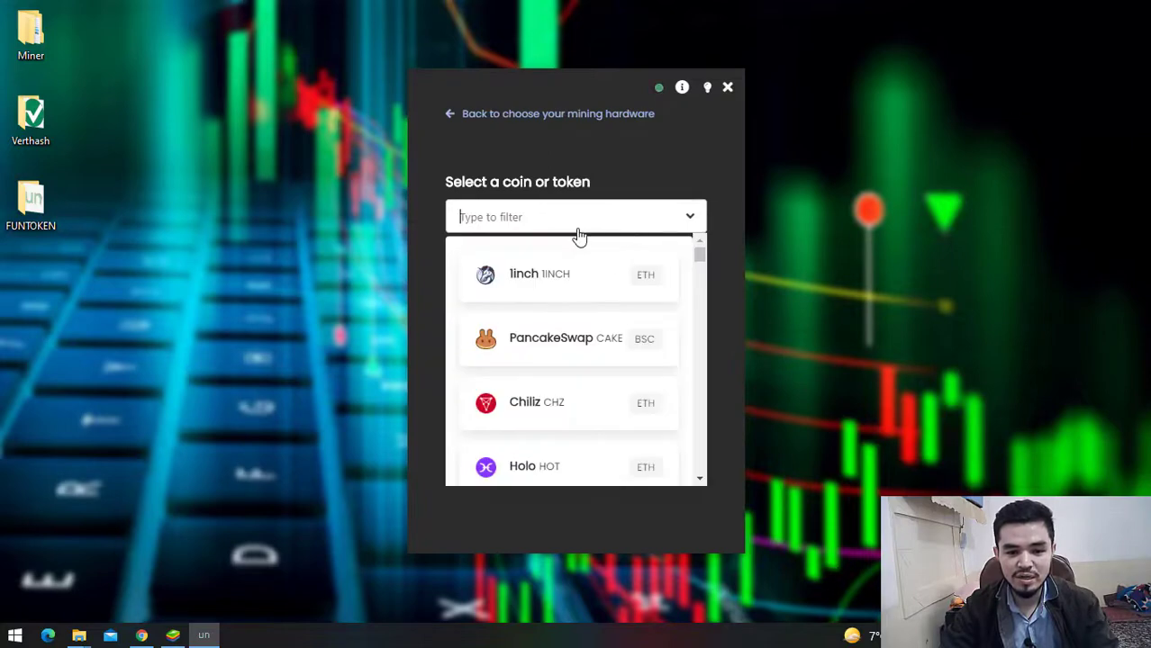
pyautogui.write('fun')
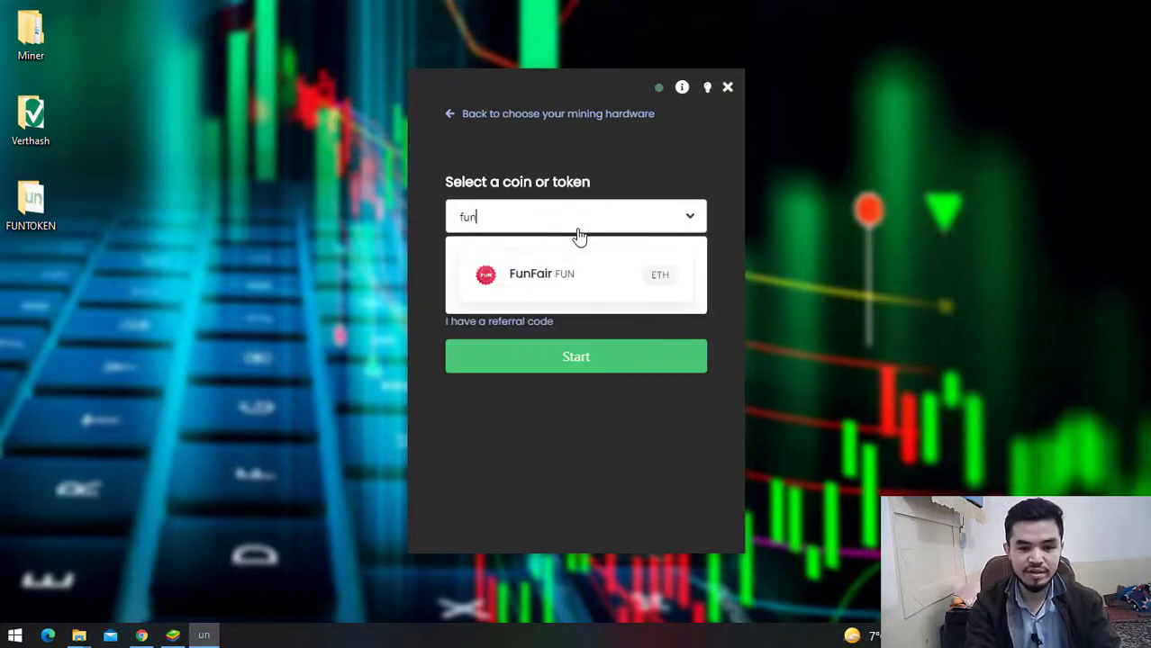
pyautogui.click(567, 274)
# - Clear the prefilled payout address from the miner's address field
pyautogui.doubleClick(541, 285)
pyautogui.press('BackSpace')
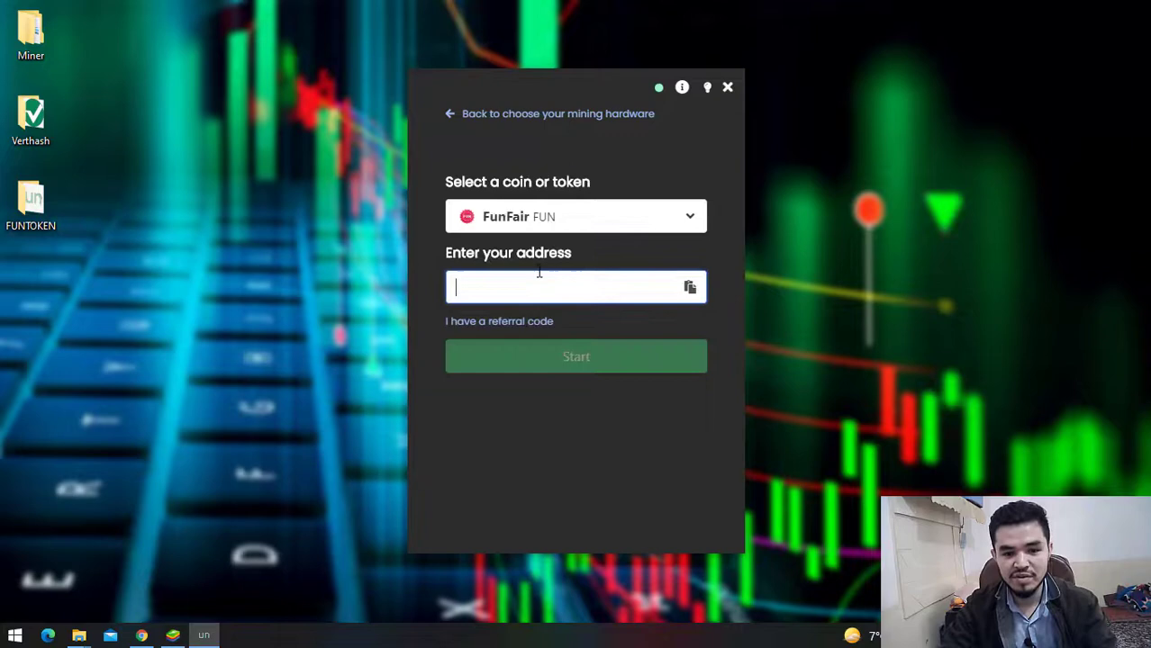
pyautogui.click(172, 636)
# - Copy the FunFair (ERC20) receiving address from Trust Wallet's Receive FUN screen
pyautogui.click(507, 516)
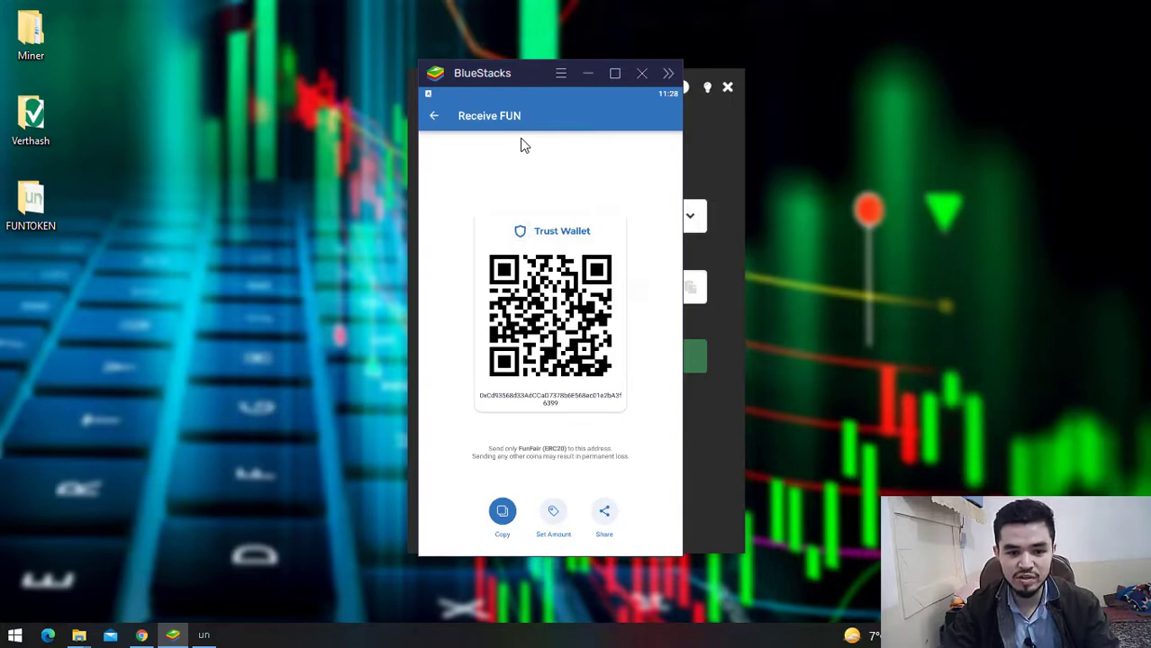
# - Paste the copied Trust Wallet FUN address into the miner and start mining FunFair
pyautogui.click(502, 510)
pyautogui.click(590, 74)
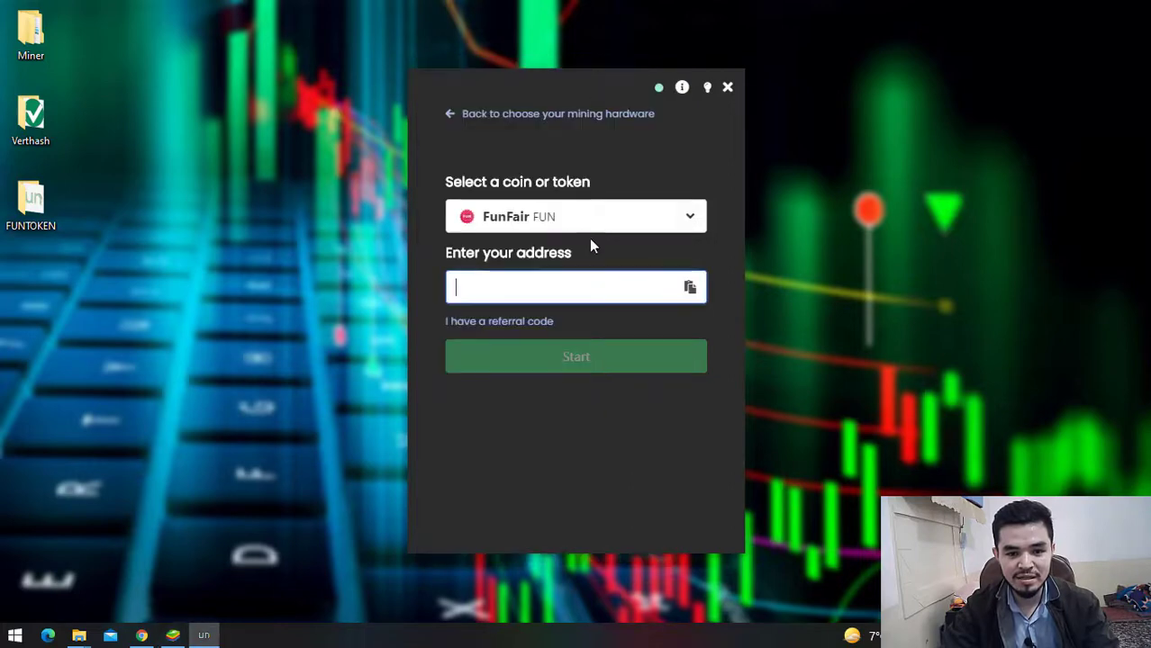
pyautogui.hotkey('ctrl', 'v')
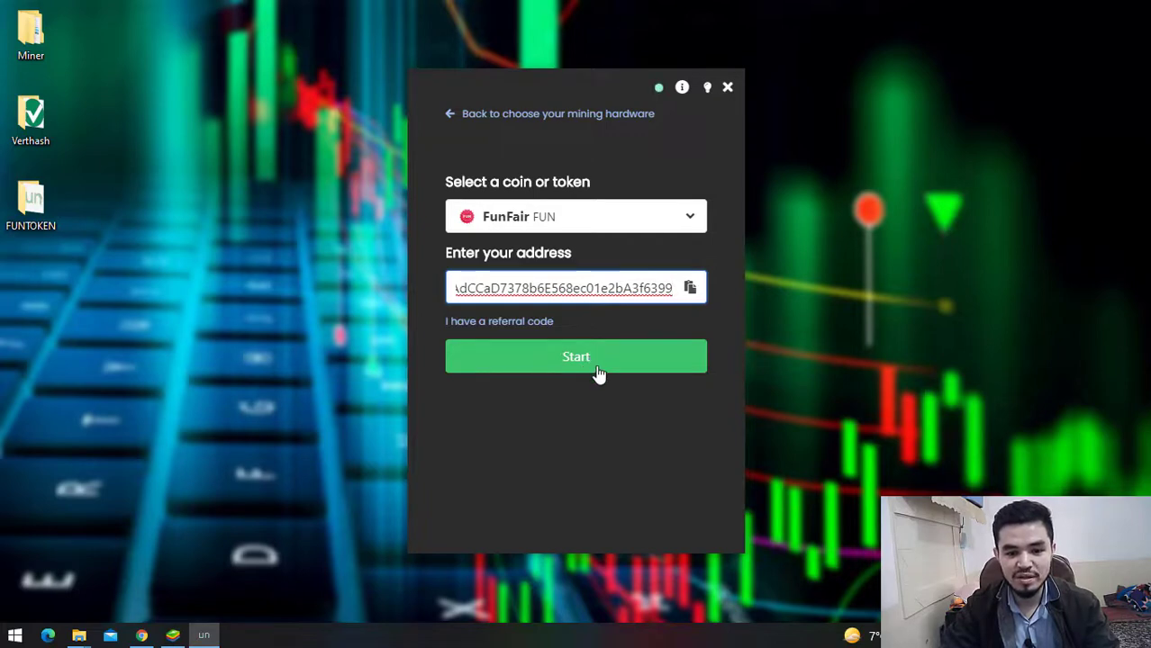
pyautogui.click(601, 370)
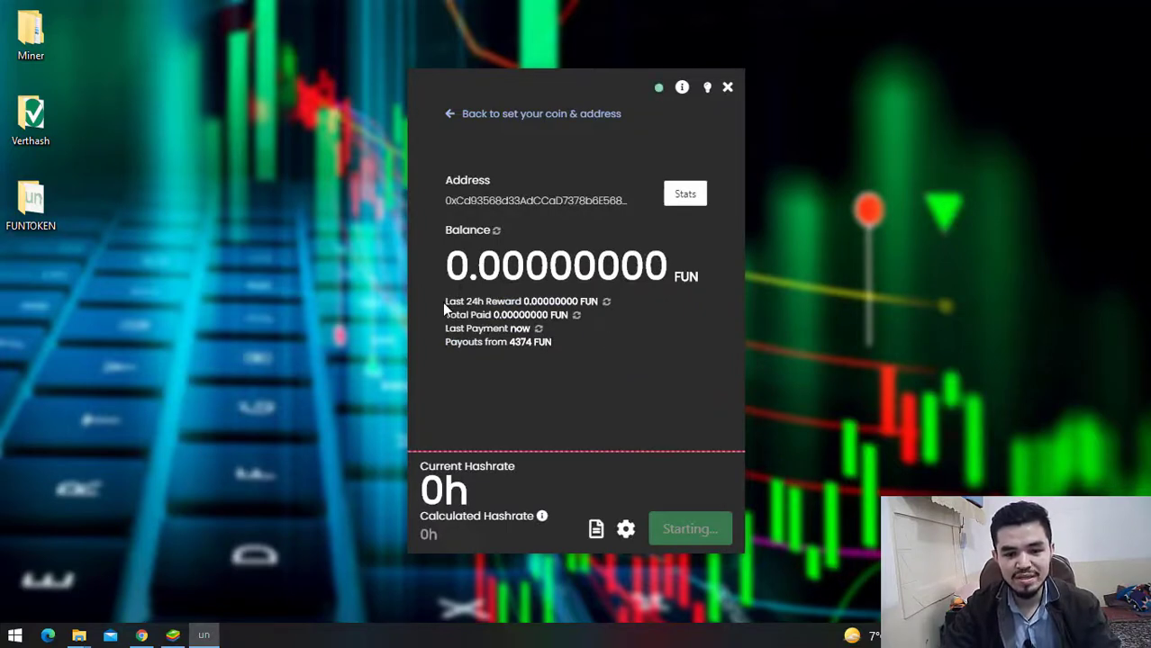
pyautogui.moveTo(443, 301); pyautogui.dragTo(471, 302)
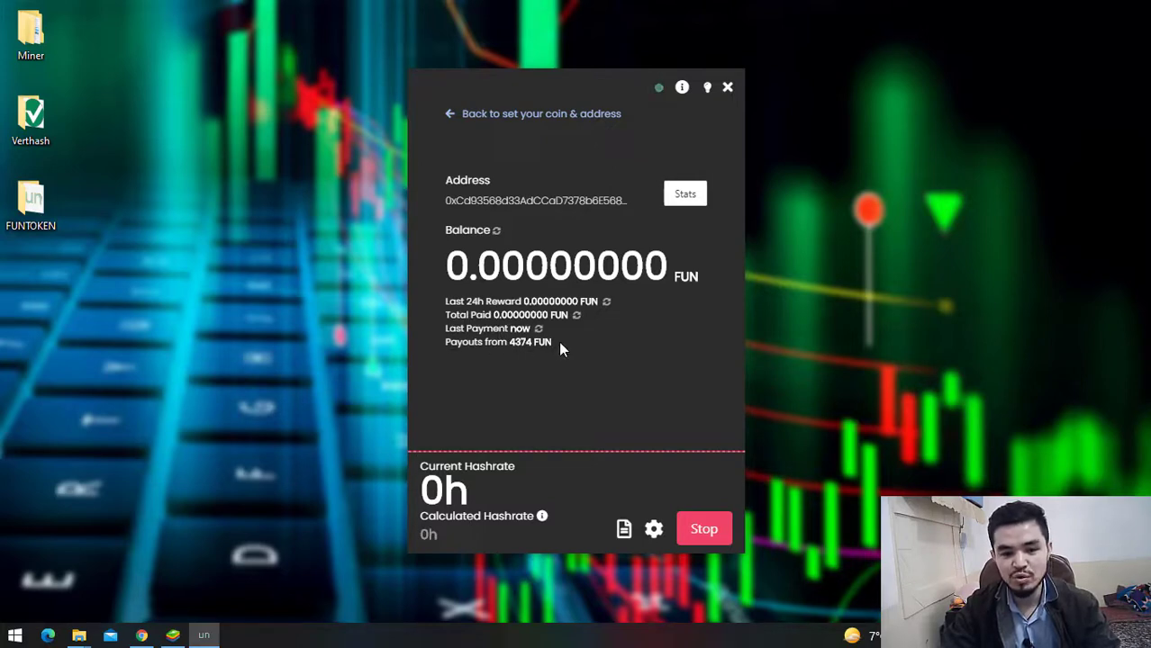
pyautogui.moveTo(558, 343); pyautogui.dragTo(511, 348)
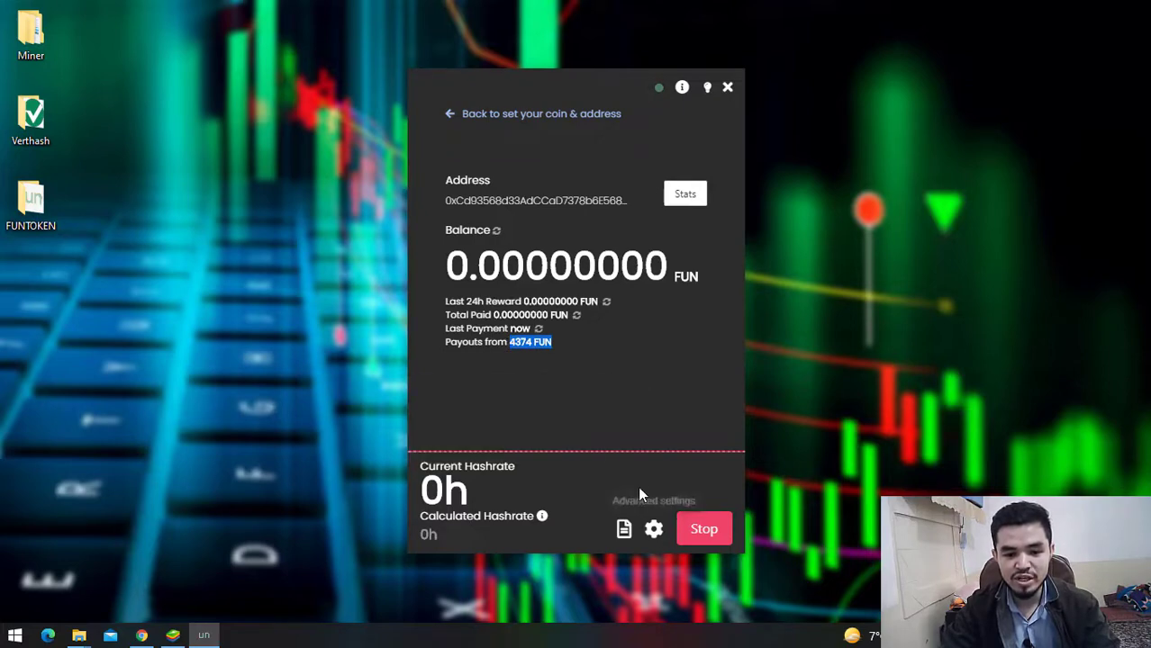
pyautogui.click(655, 531)
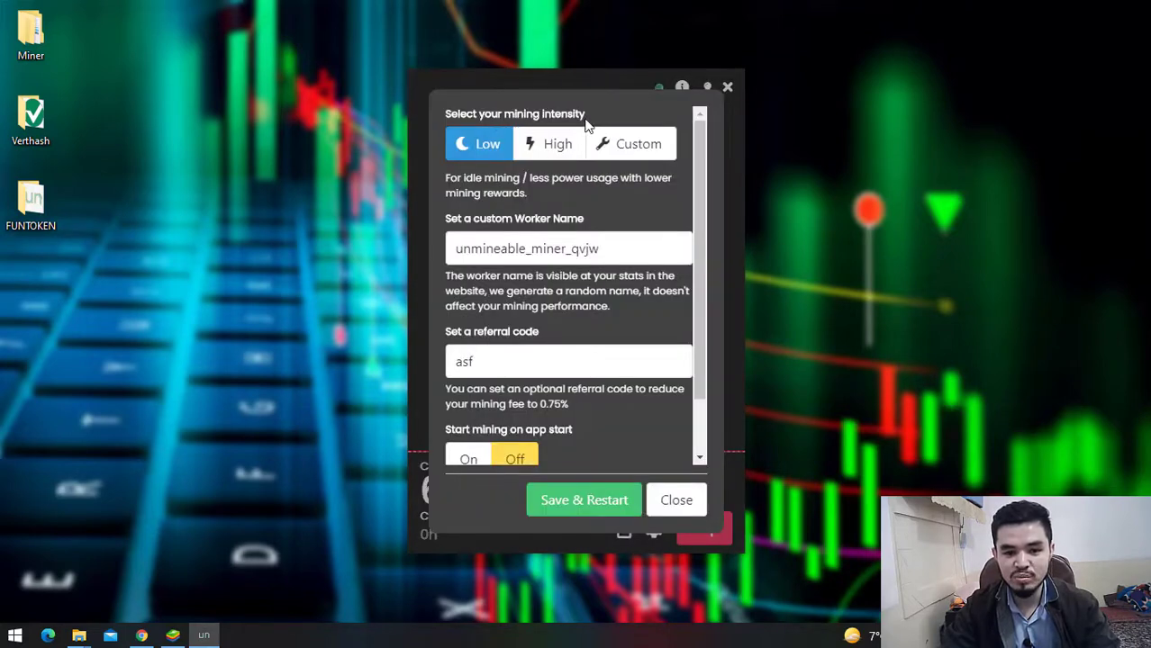
pyautogui.scroll(-1, 564, 335)
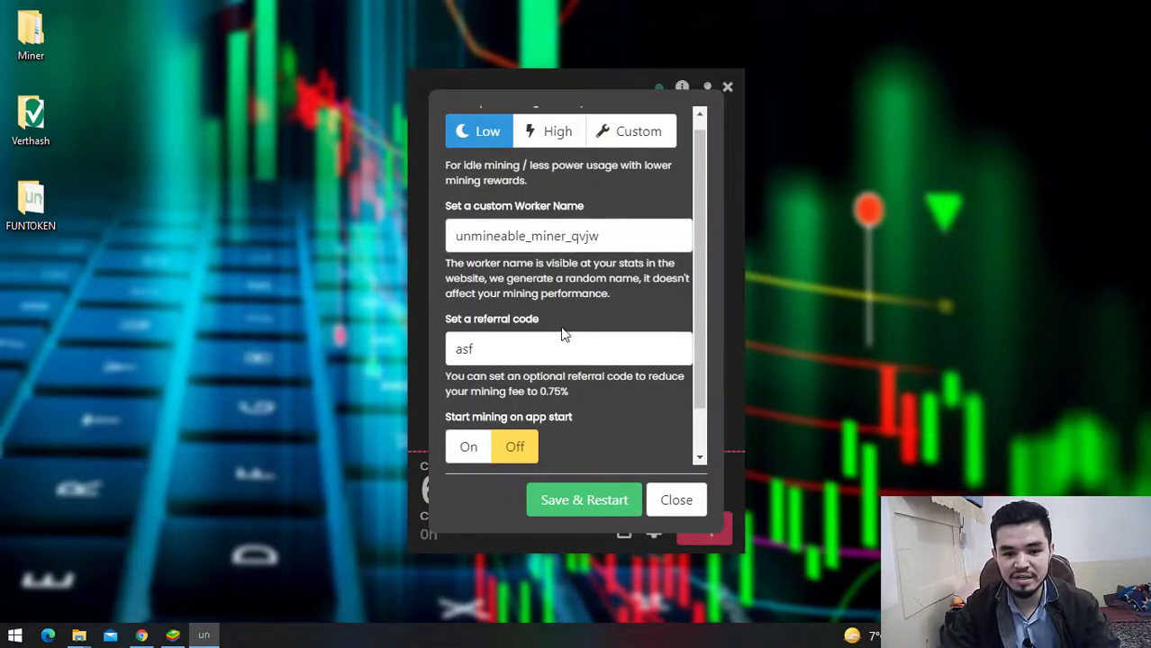
pyautogui.scroll(-3, 564, 335)
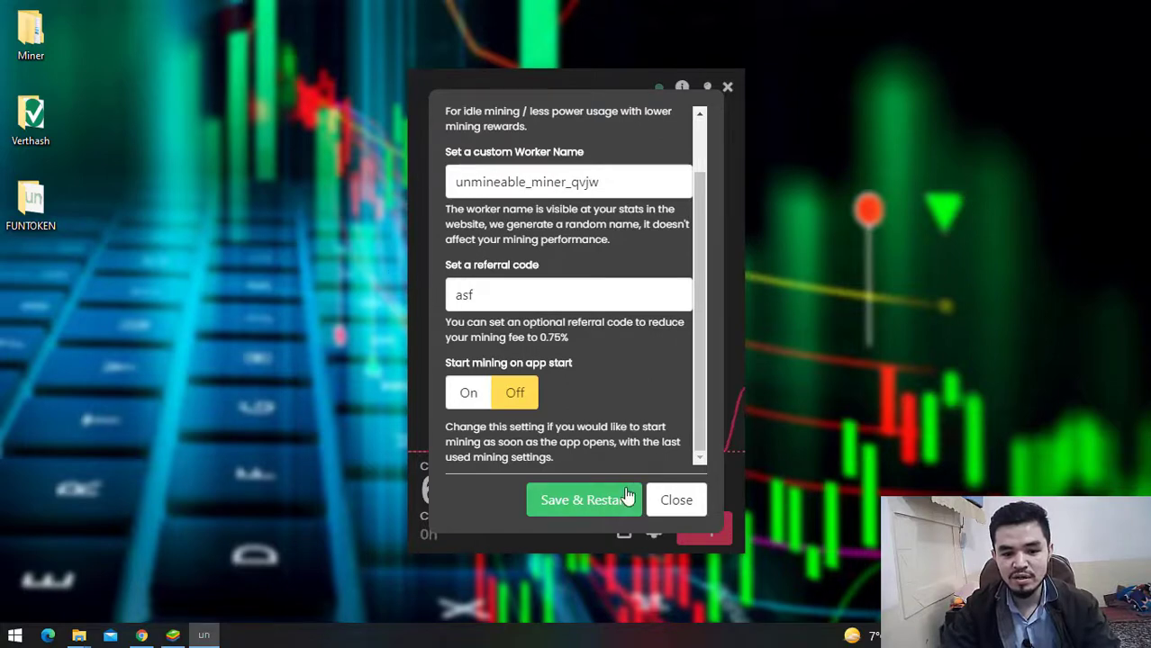
pyautogui.click(676, 501)
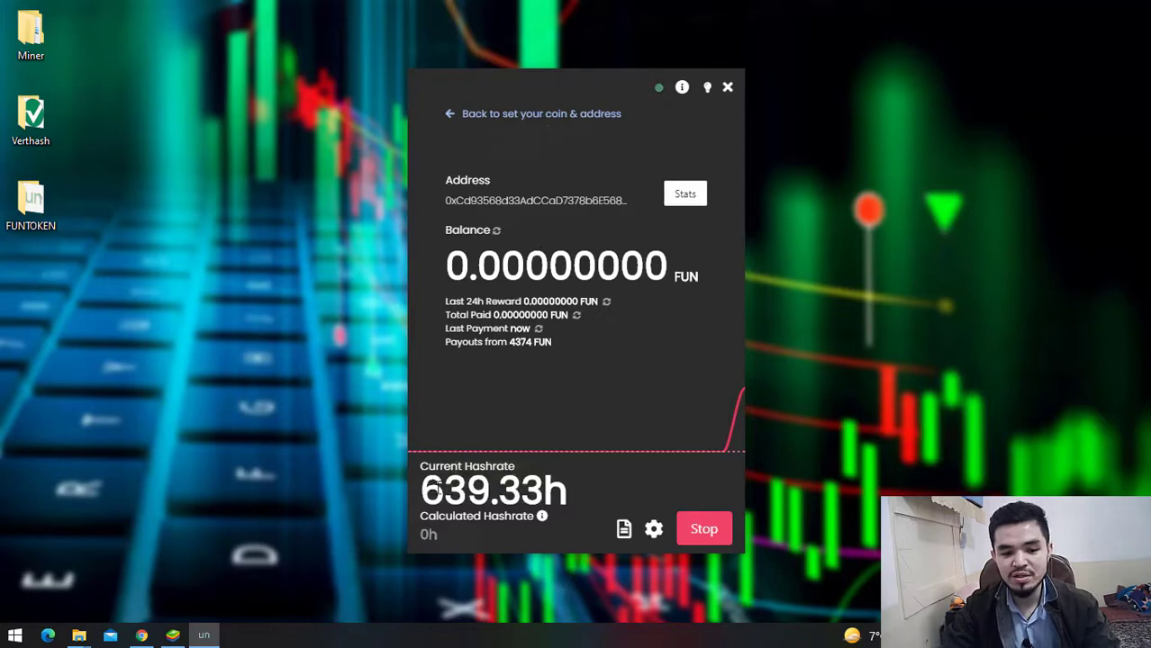
pyautogui.moveTo(421, 468); pyautogui.dragTo(561, 494)
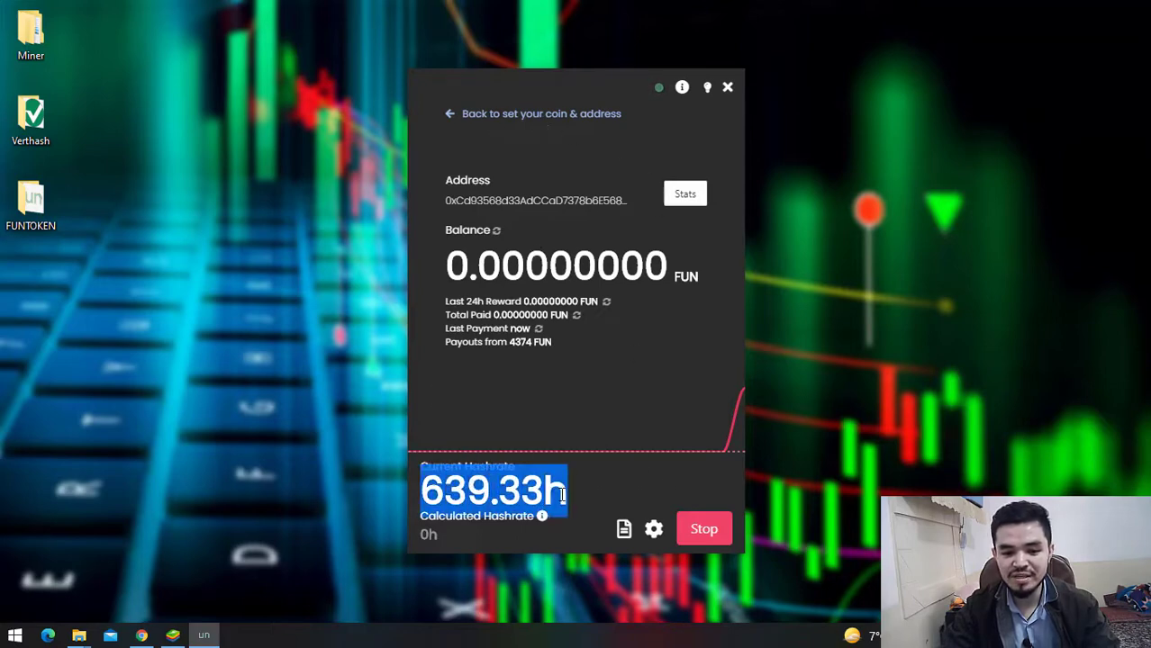
pyautogui.click(436, 491)
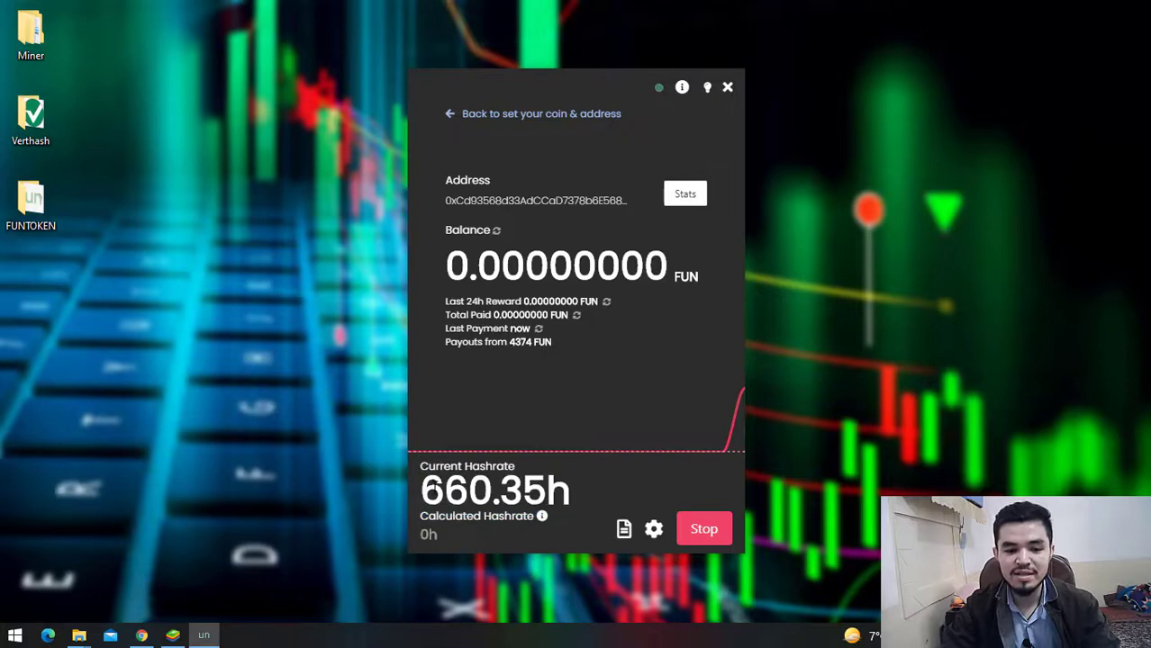
pyautogui.moveTo(436, 492); pyautogui.dragTo(420, 492)
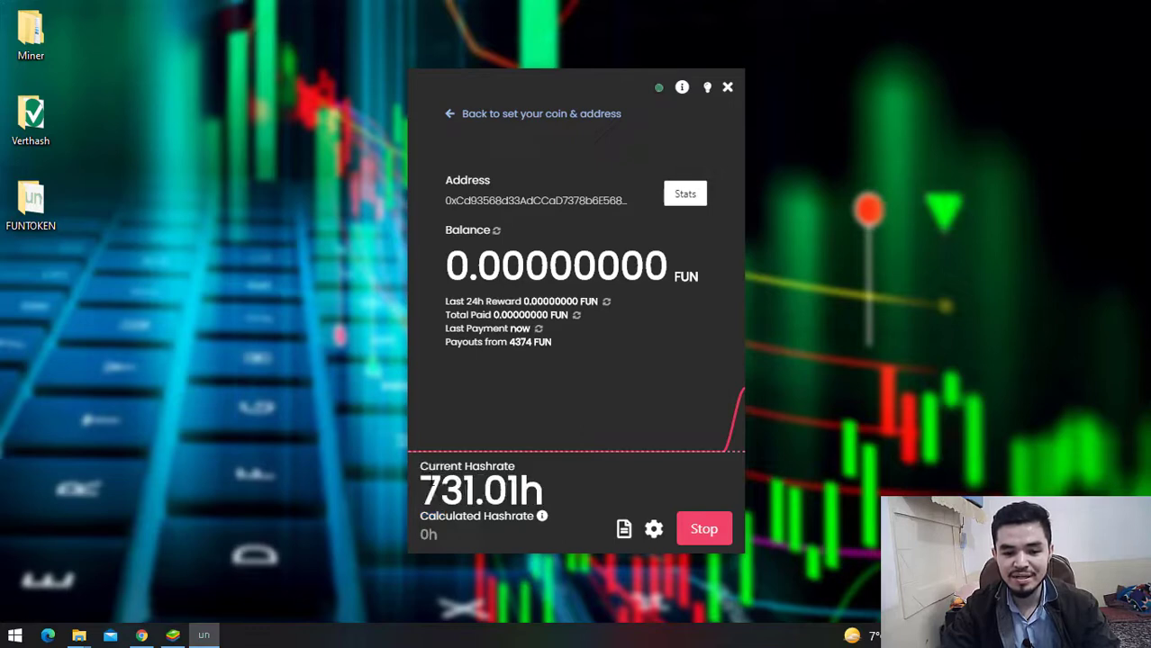
pyautogui.moveTo(422, 477); pyautogui.dragTo(543, 491)
pyautogui.click(572, 486)
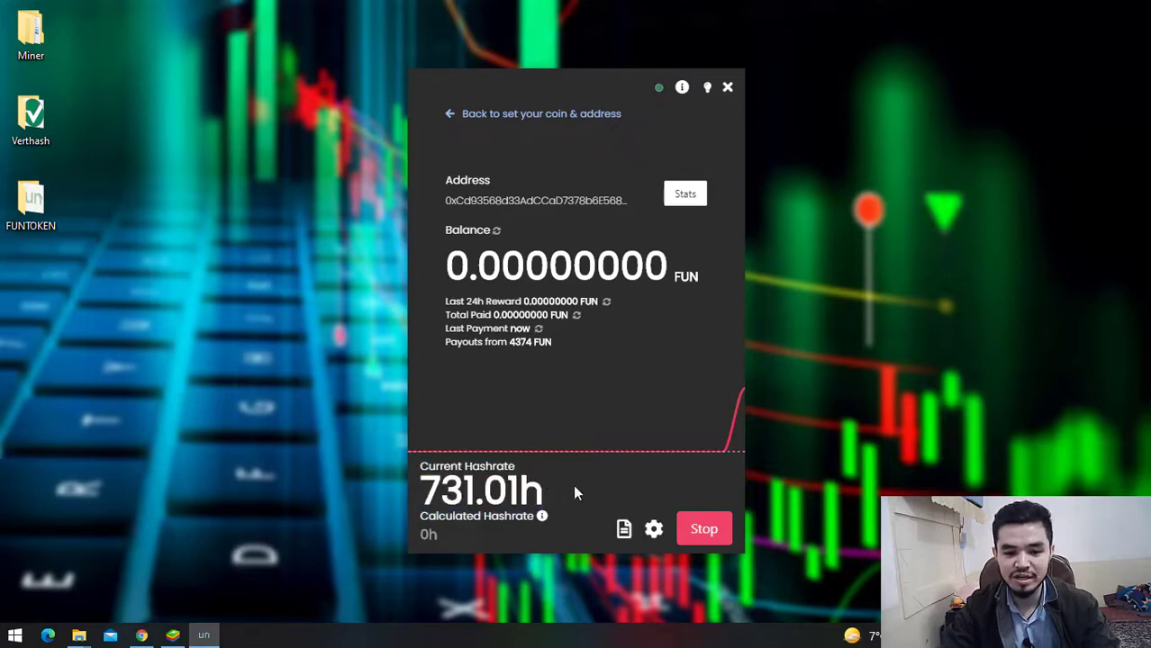
# - Open the address's online stats and enable auto pay, noting the 4374 FUN threshold
pyautogui.click(684, 194)
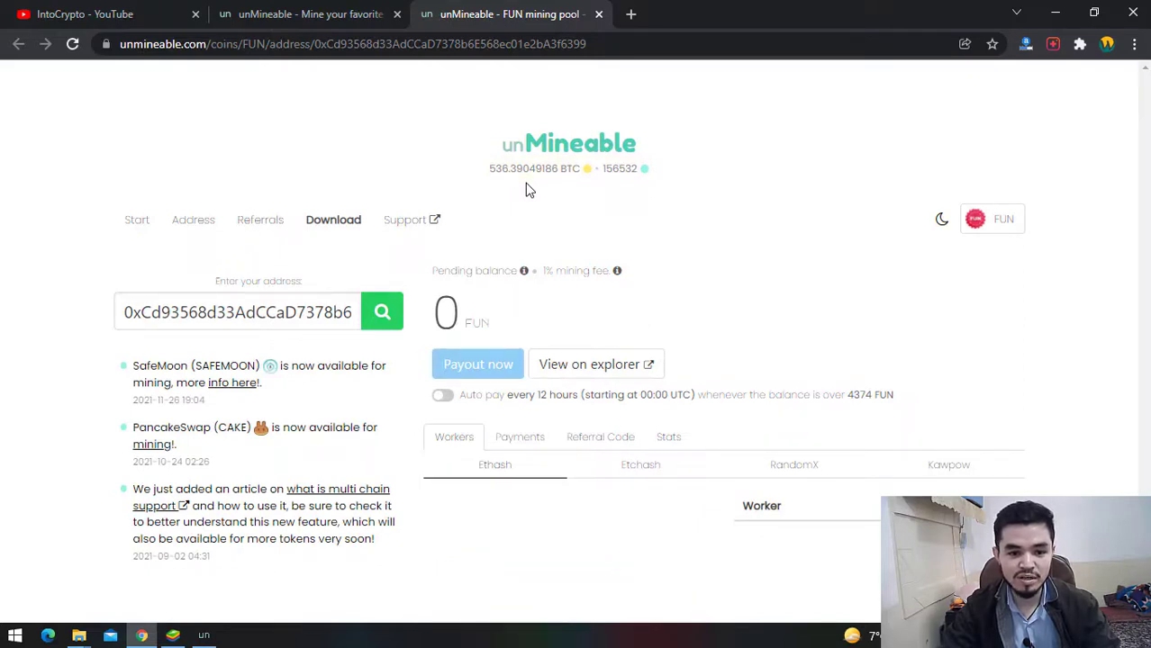
pyautogui.click(448, 397)
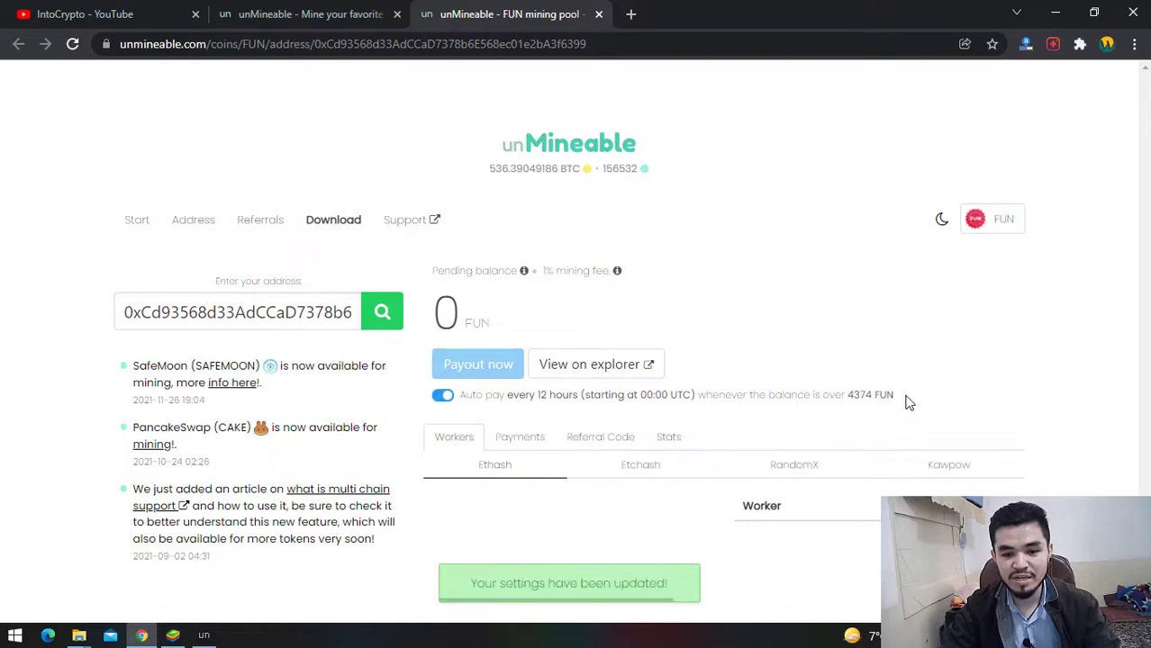
pyautogui.moveTo(904, 397); pyautogui.dragTo(848, 398)
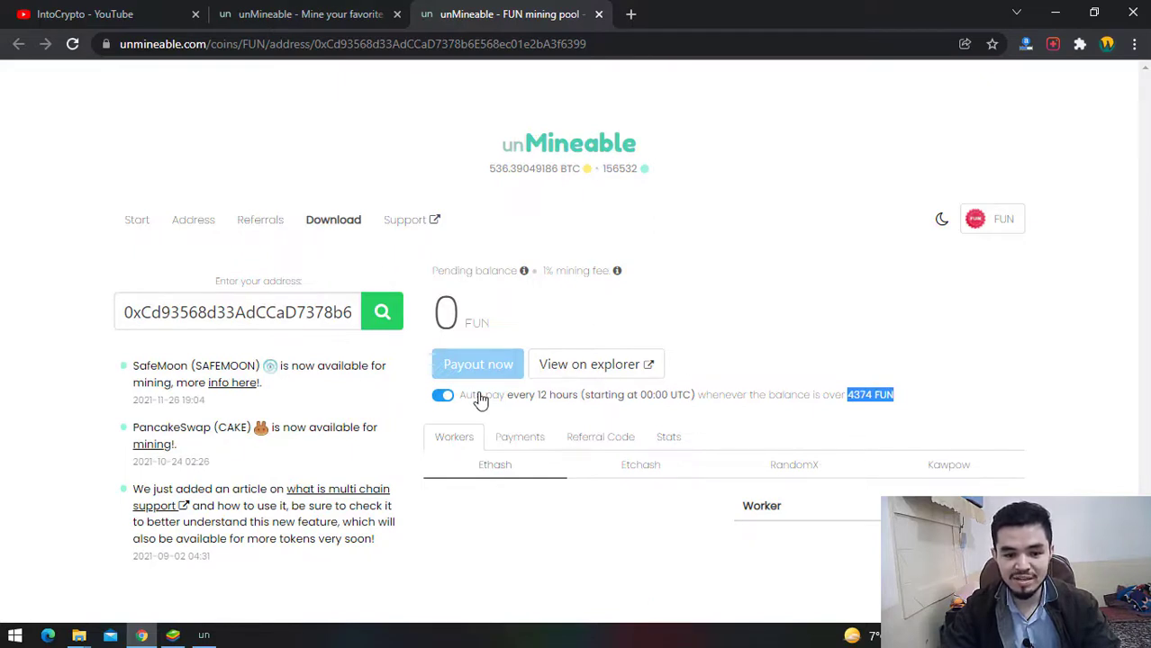
# - Review the address's referral code and mining stats, then go back to the miner
pyautogui.click(614, 450)
pyautogui.scroll(-1, 540, 433)
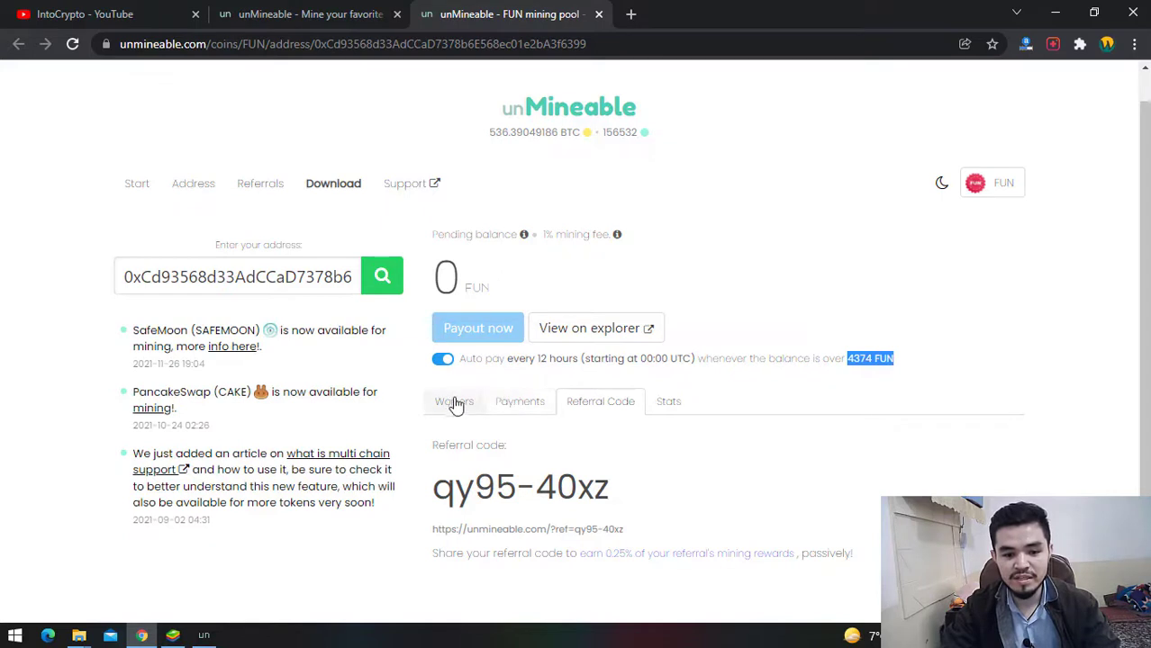
pyautogui.click(672, 409)
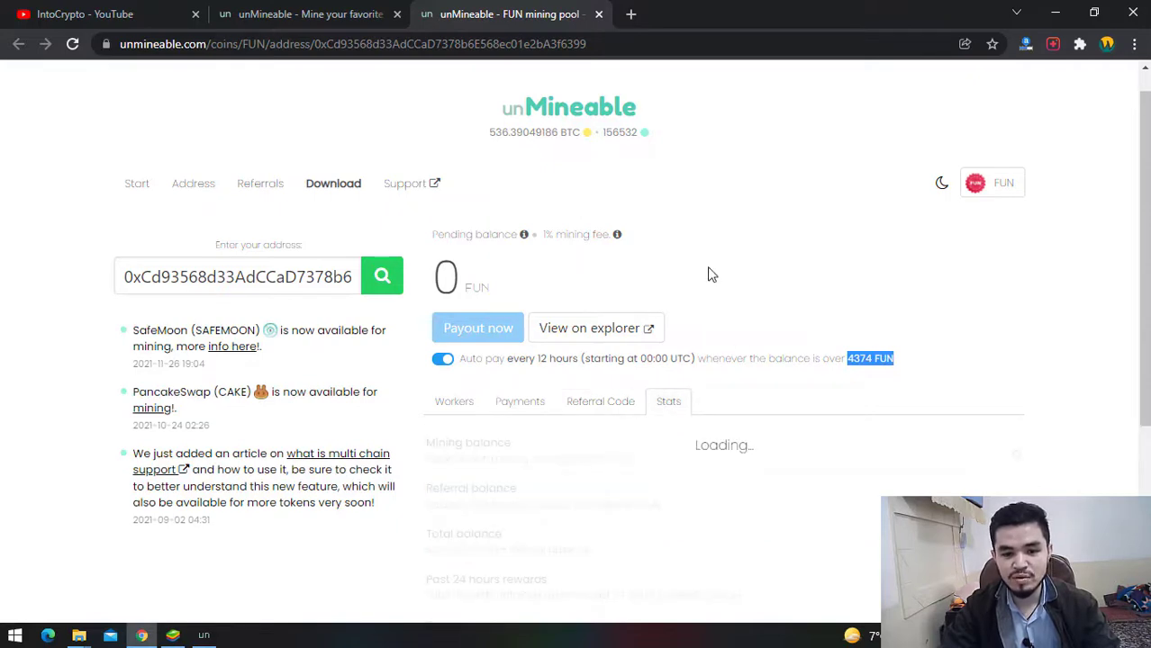
pyautogui.click(1055, 11)
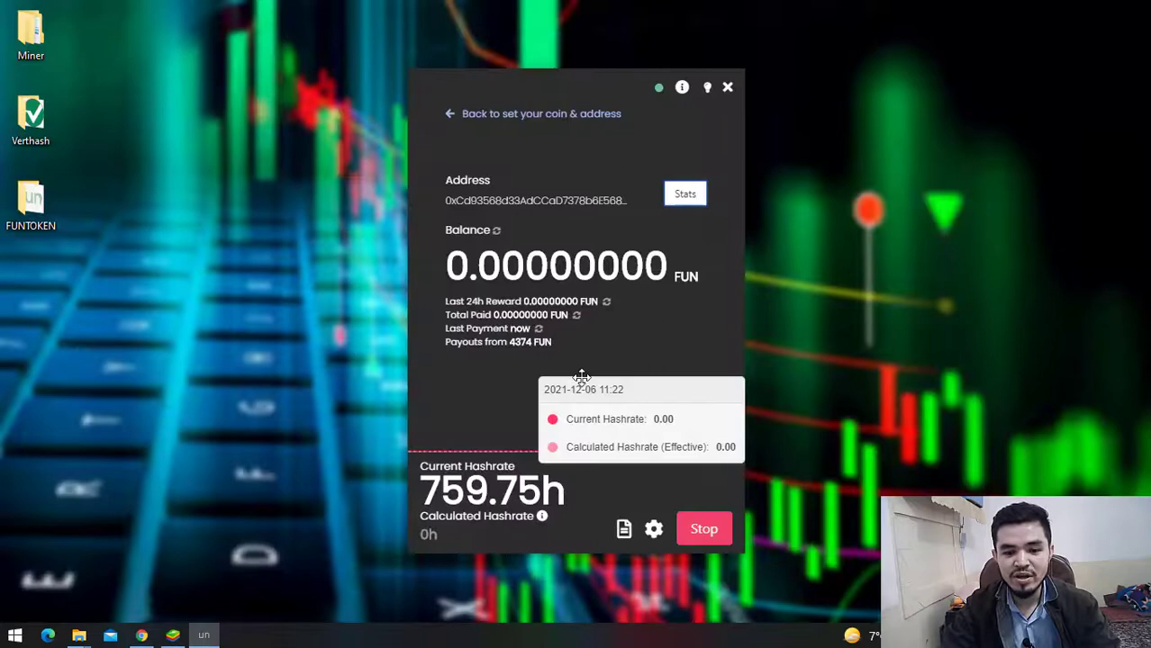